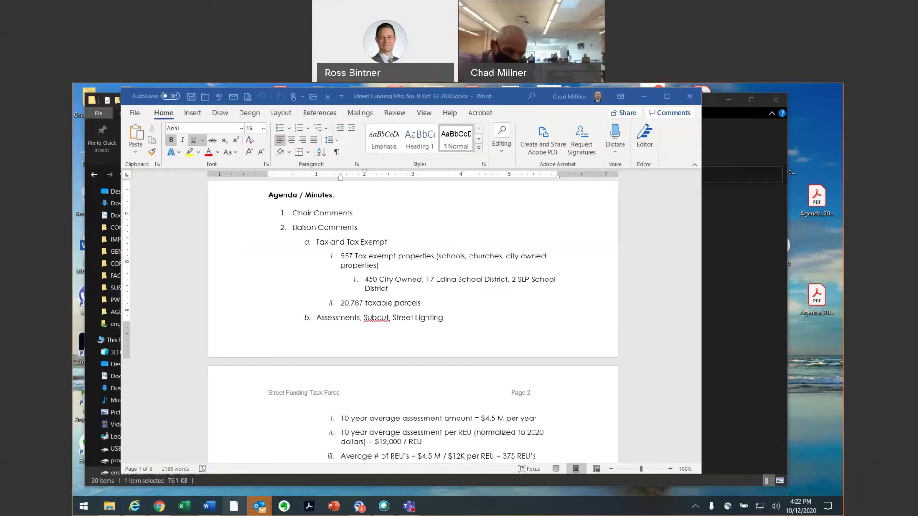
click(118, 502)
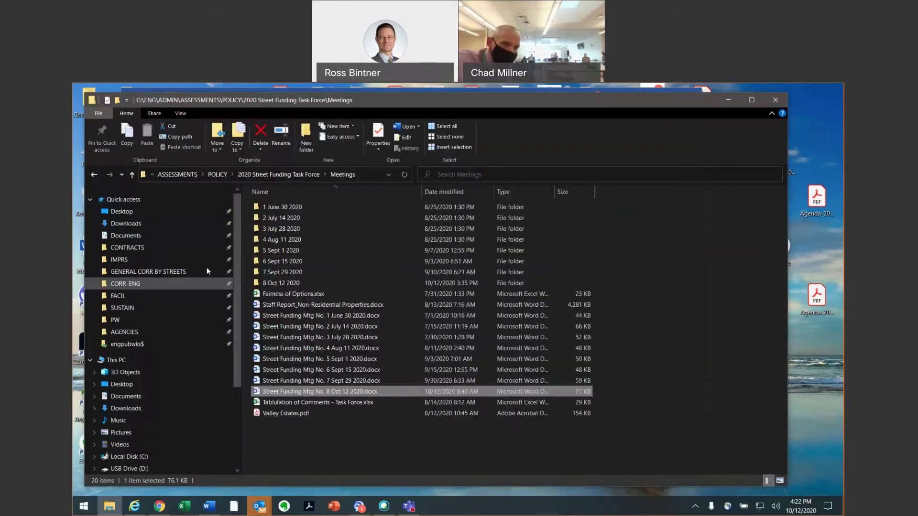
scroll(205, 271, down, 1)
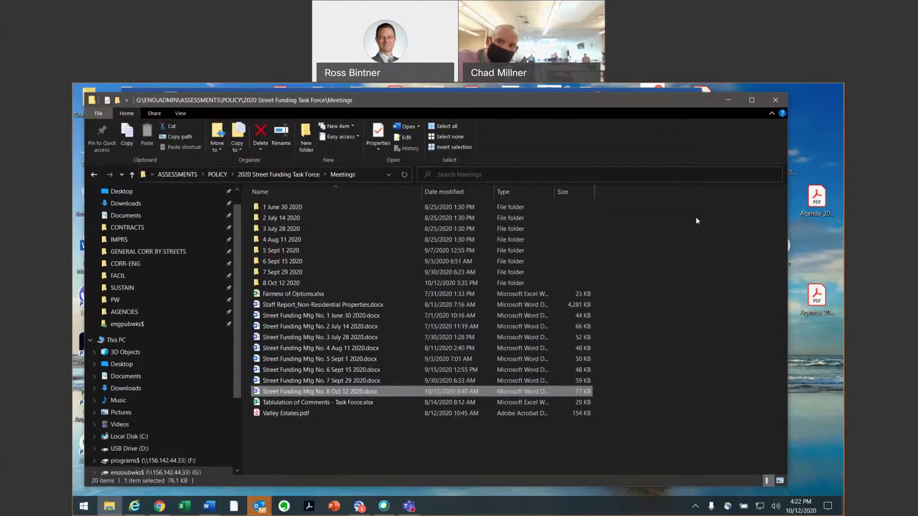
click(727, 100)
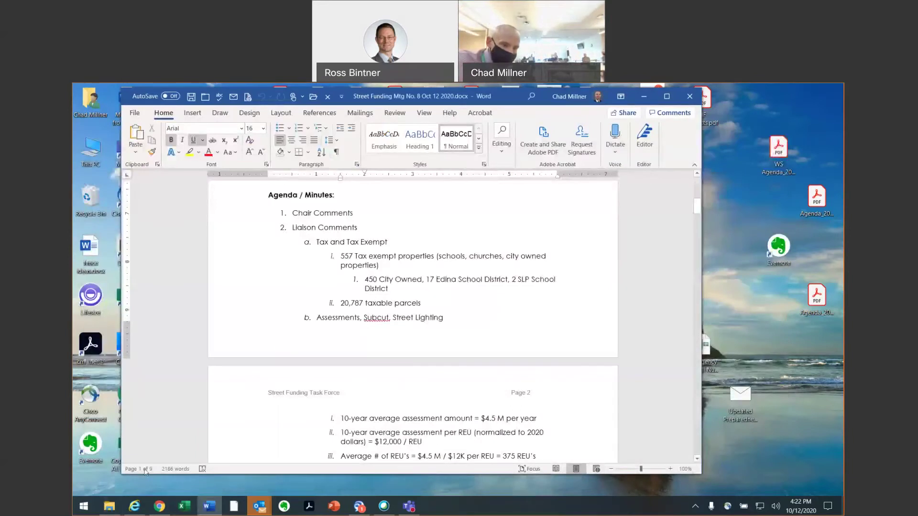
Step: Open a new File Explorer window and show the contents of USB Drive (D:)
right_click(108, 510)
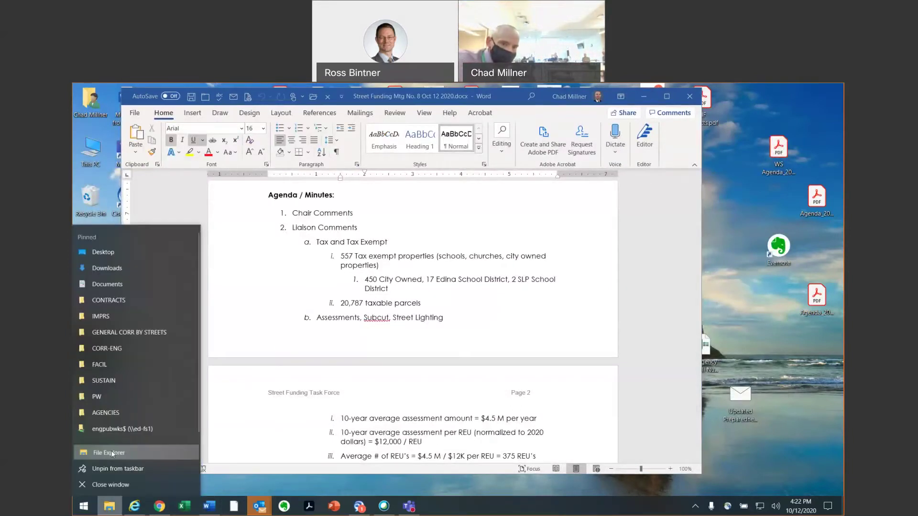
click(394, 383)
key(super+e)
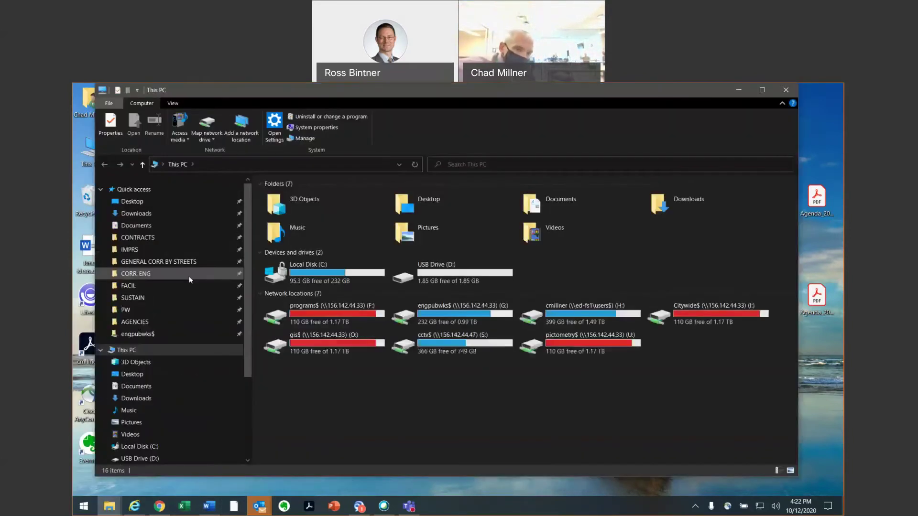
scroll(190, 274, down, 2)
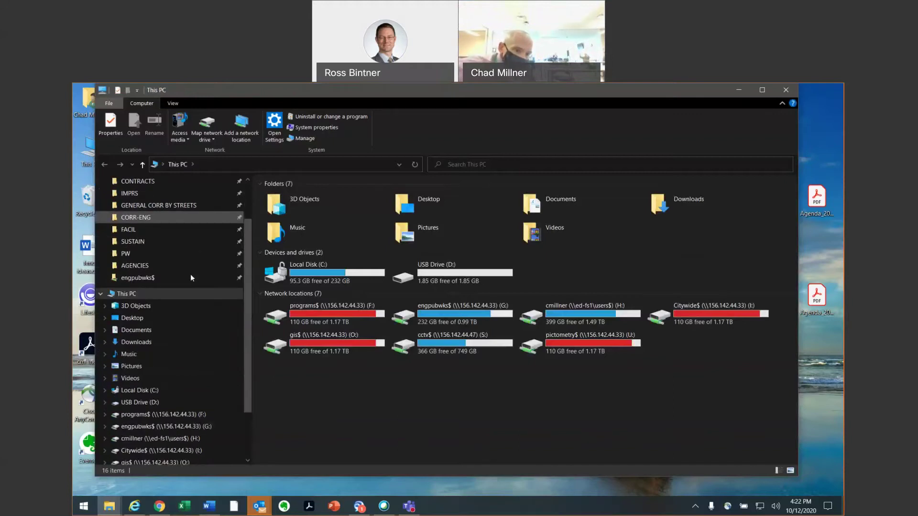
click(146, 404)
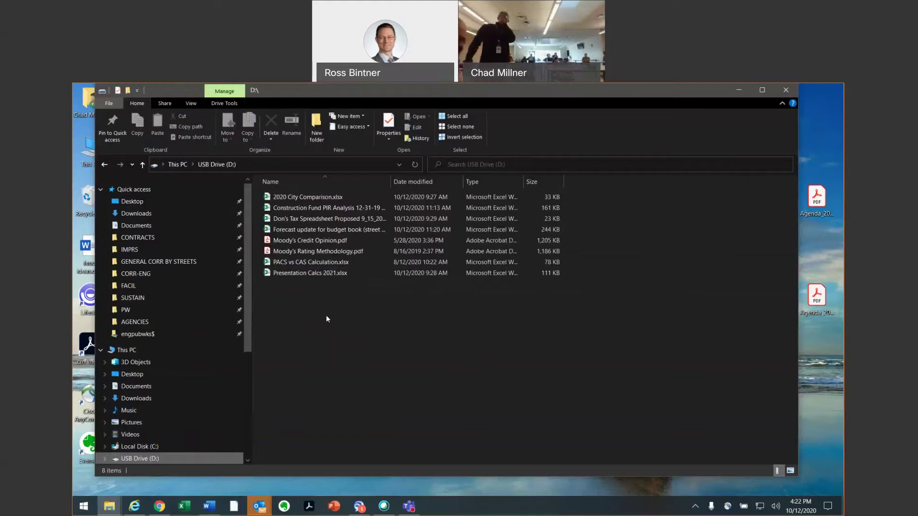
Step: Open the proposed 9_15_20 tax spreadsheet in Excel, enable its content and clear the link-update warning
double_click(316, 220)
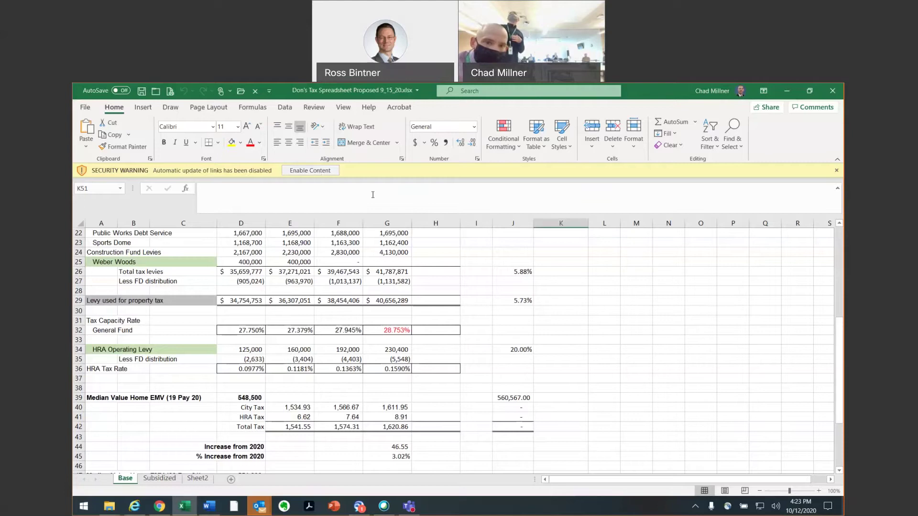
click(315, 174)
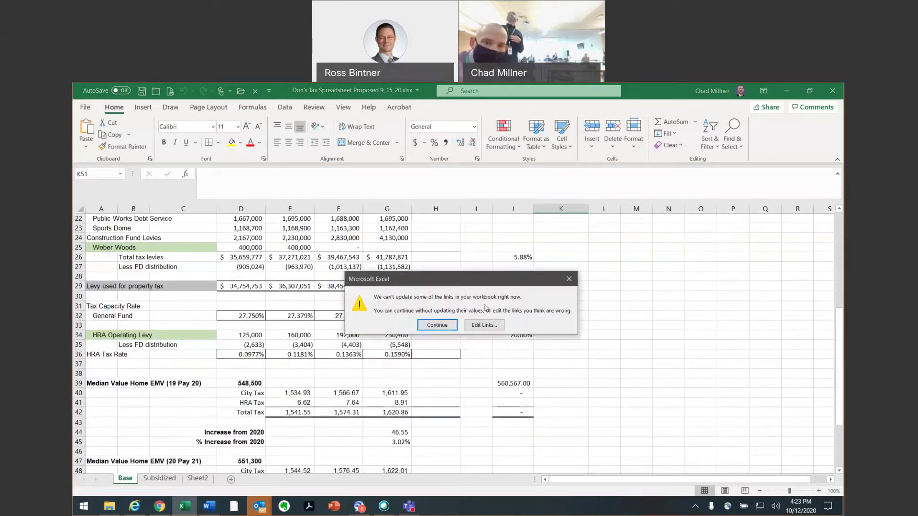
click(495, 322)
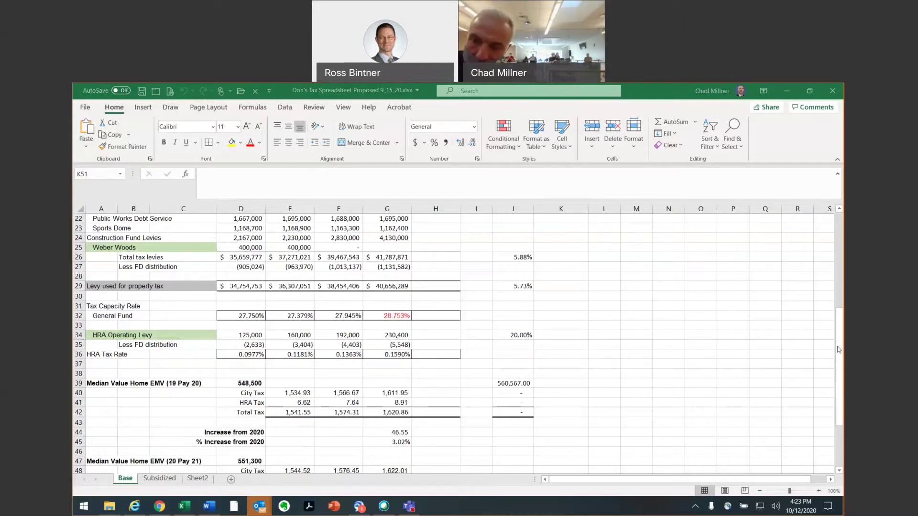
Step: Check the total tax levies' percentage formula in J26 and set the Weber Woods levy in G25 to 4,000,000
drag(840, 344, 841, 272)
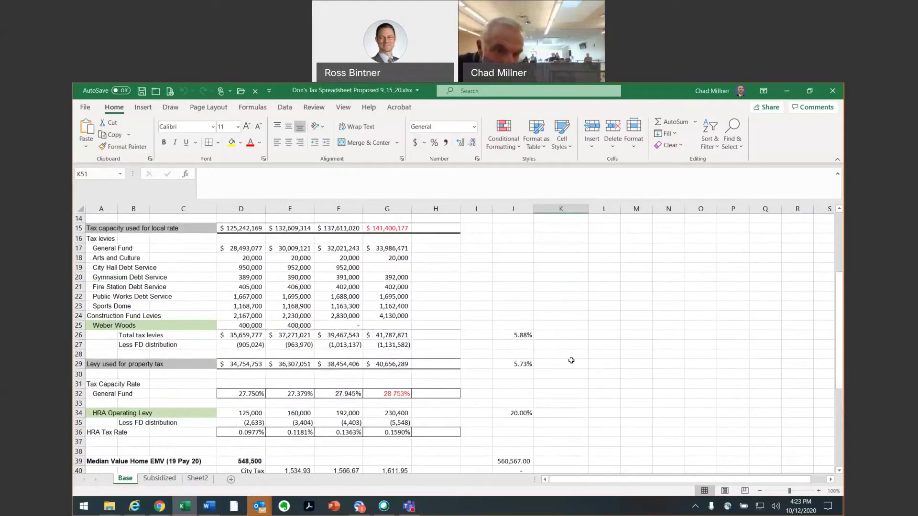
click(527, 336)
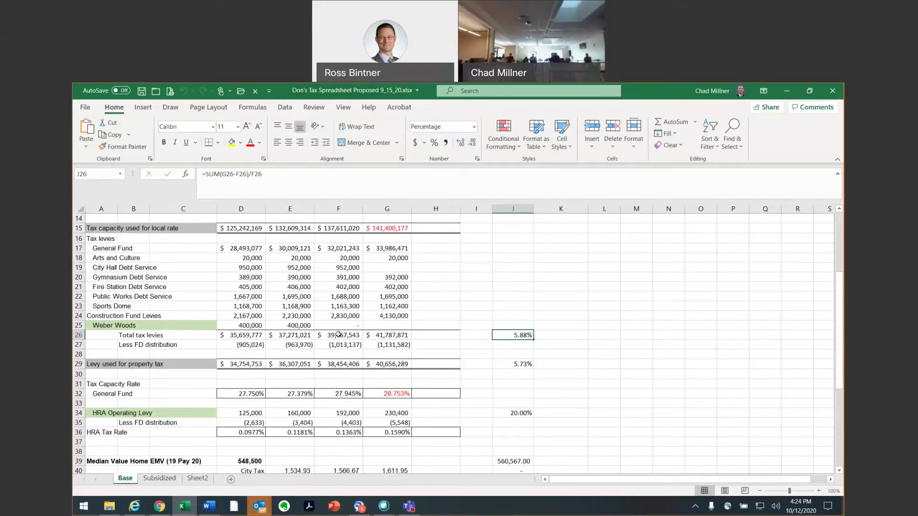
click(393, 323)
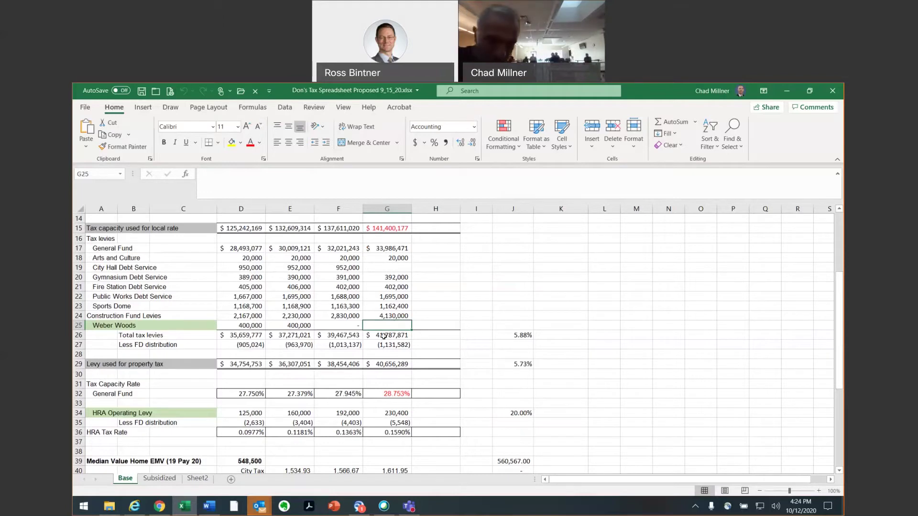
text(4)
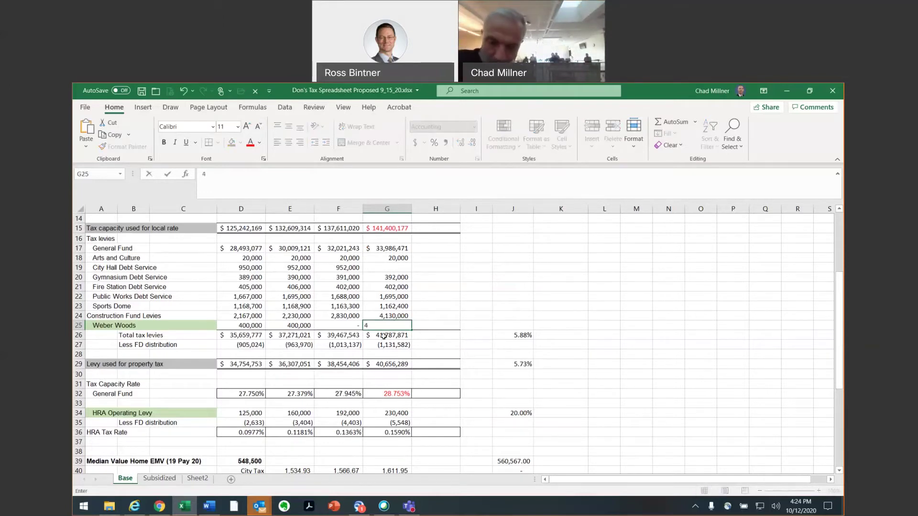
text(000000)
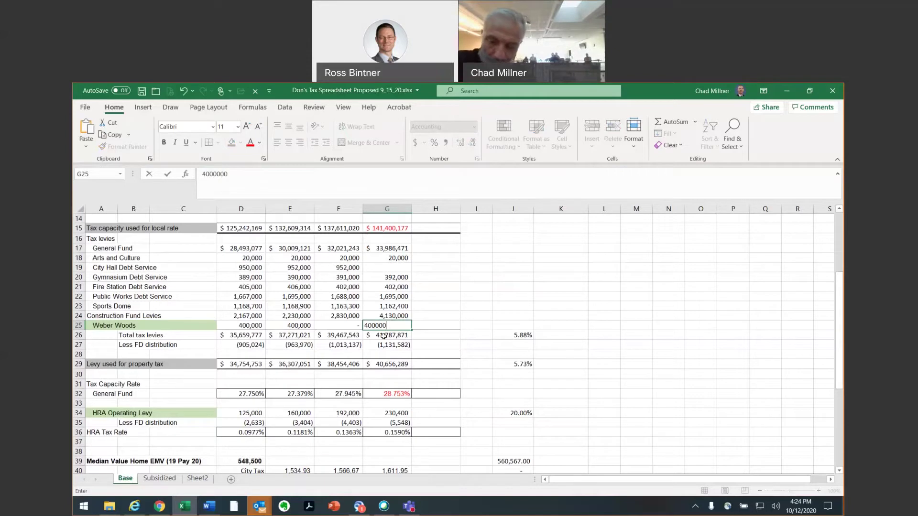
key(Return)
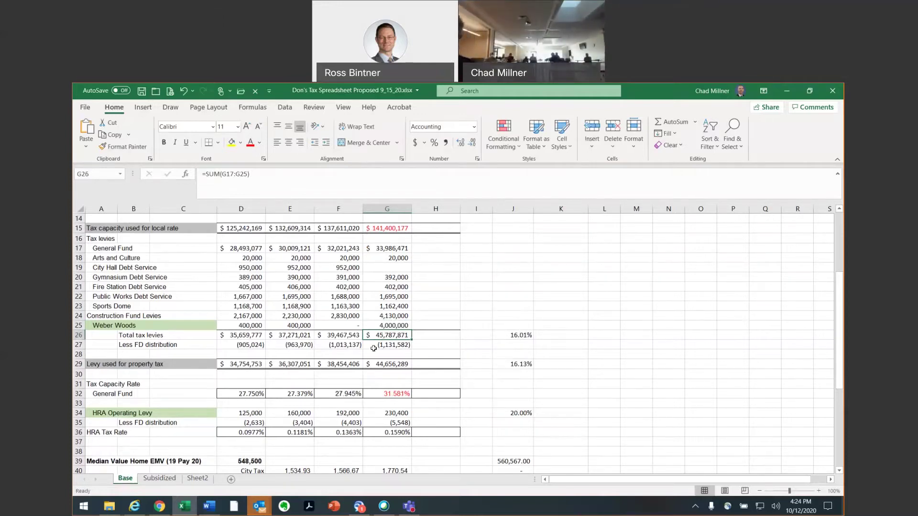
Step: Reset the Weber Woods levy in G25 to 0
click(397, 323)
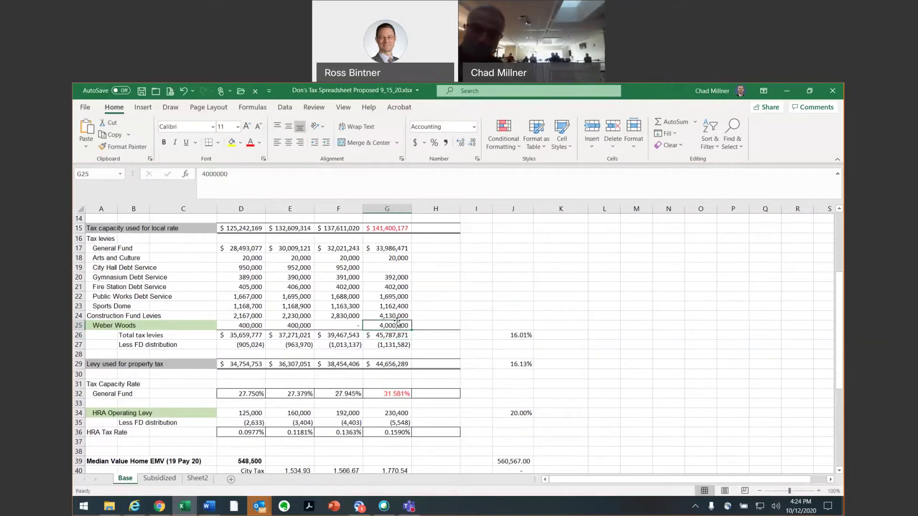
text(0)
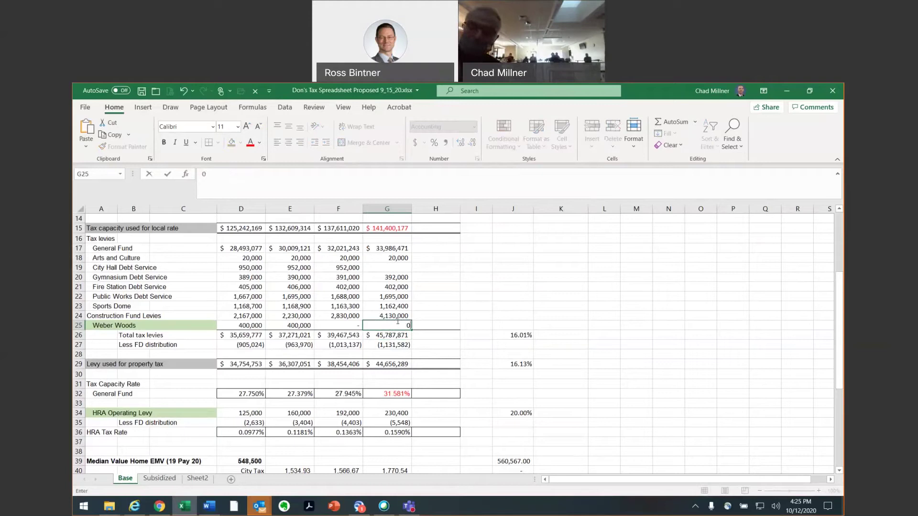
key(Return)
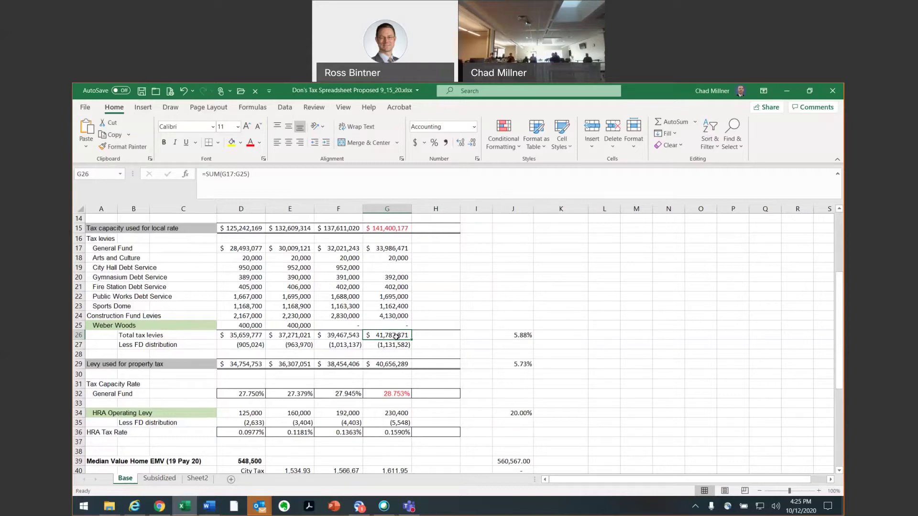
Step: Set the Weber Woods levy in G25 to 450,000
click(387, 324)
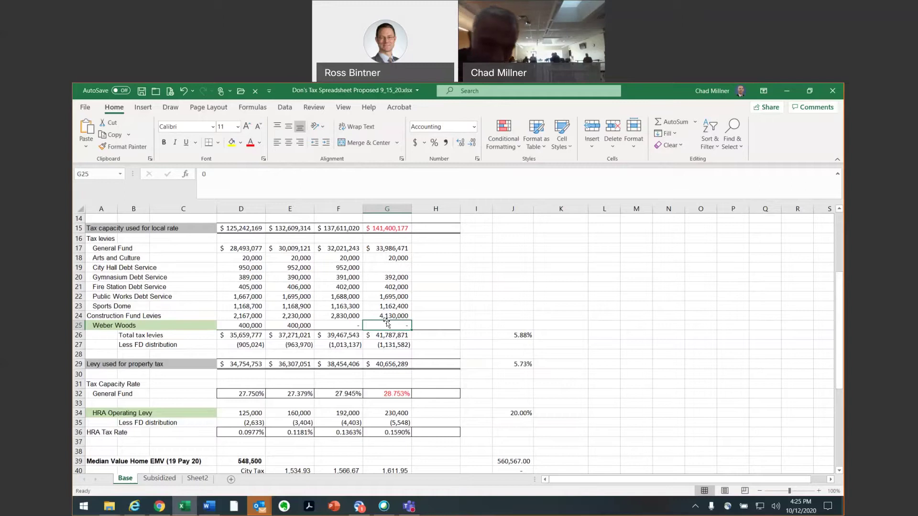
text(45)
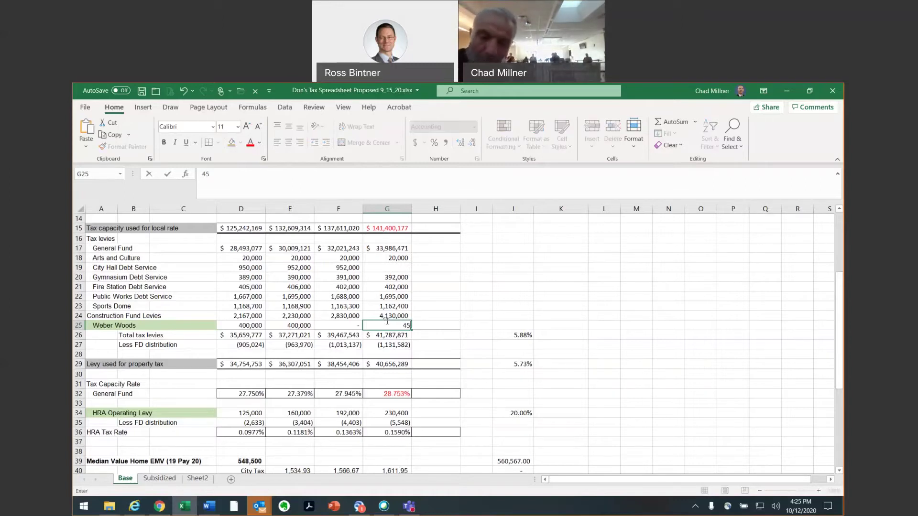
text(000)
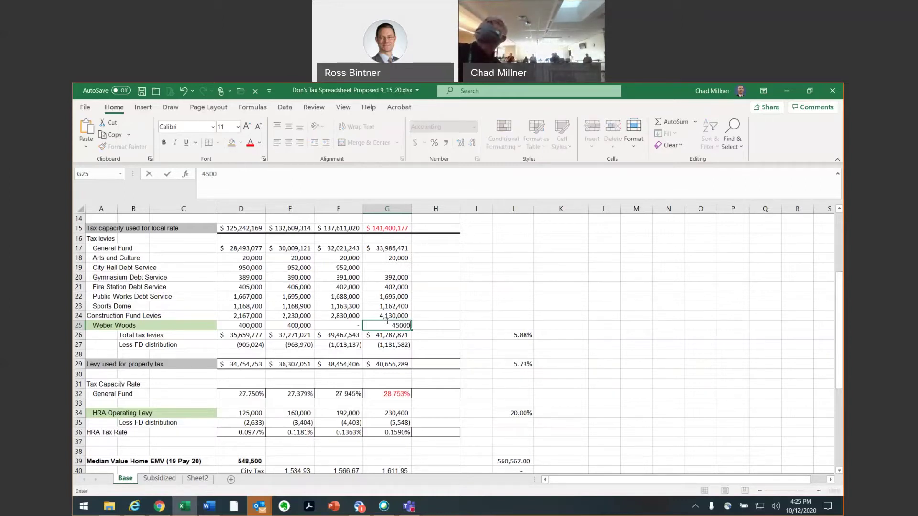
text(00)
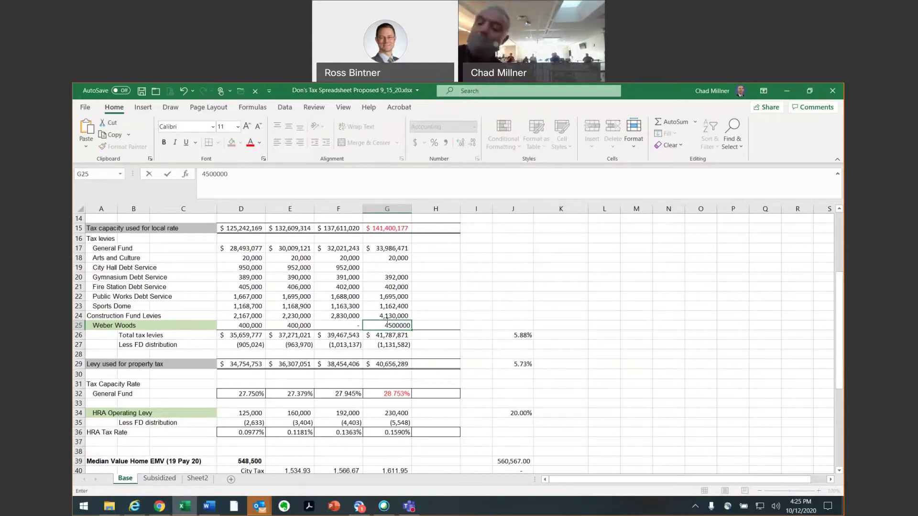
key(BackSpace)
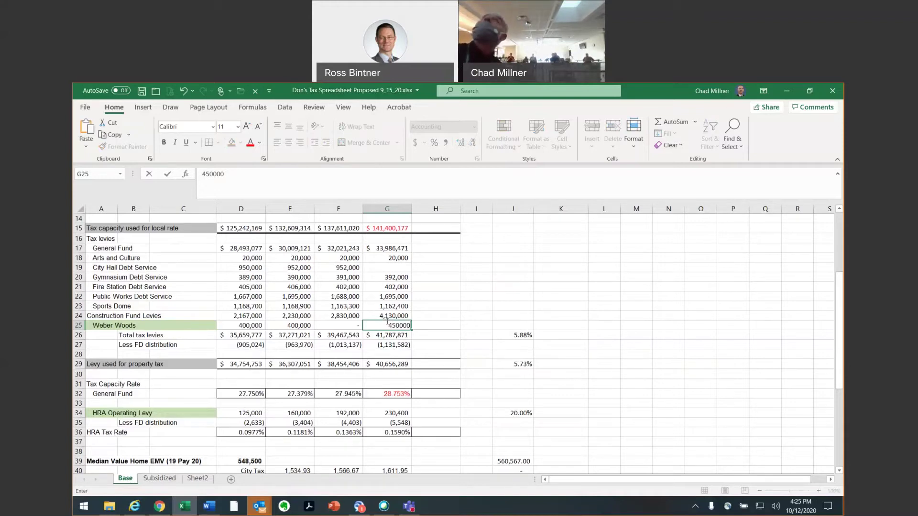
key(Return)
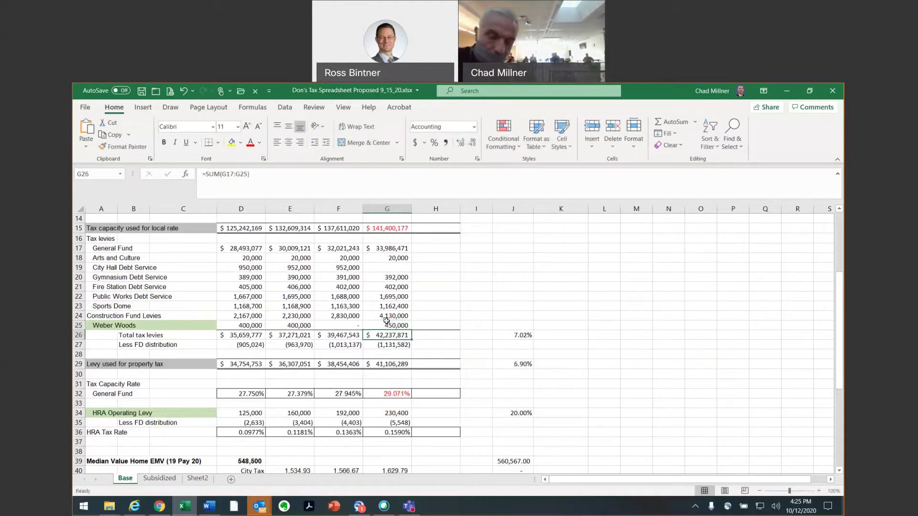
text(45)
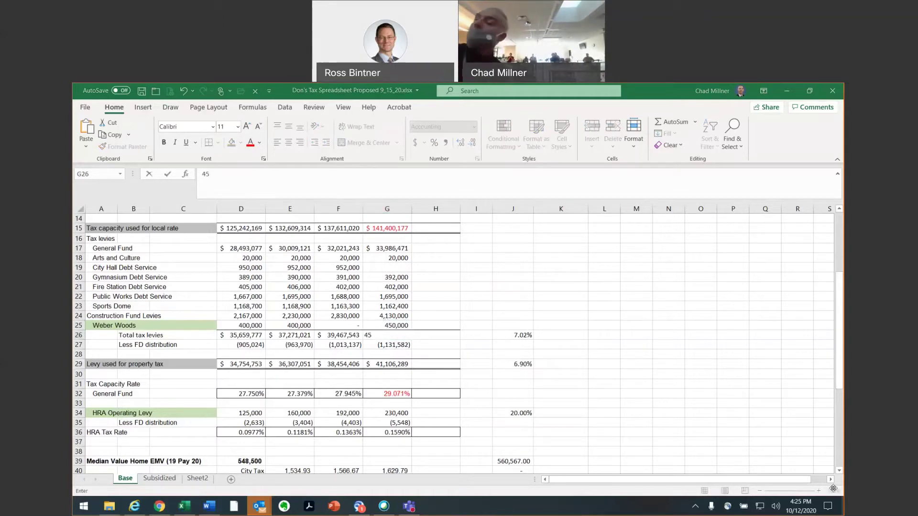
scroll(258, 315, down, 1)
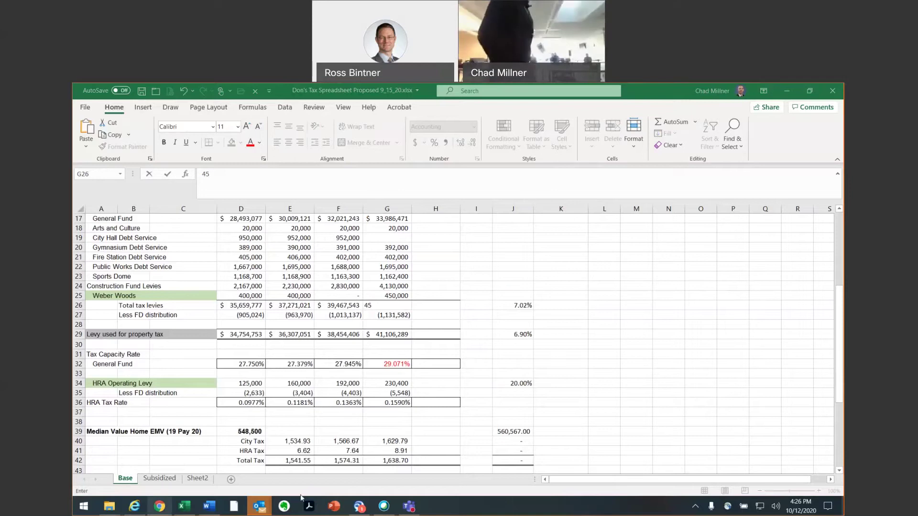
click(183, 94)
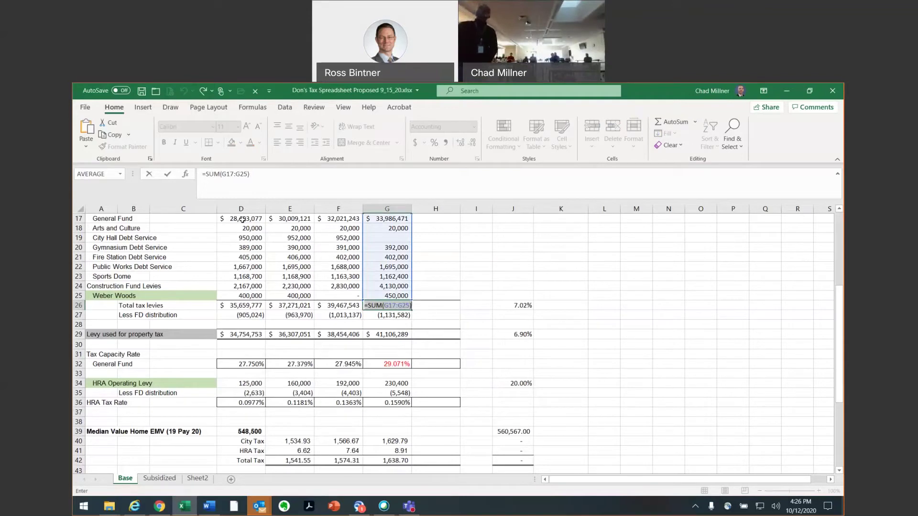
key(ctrl+Return)
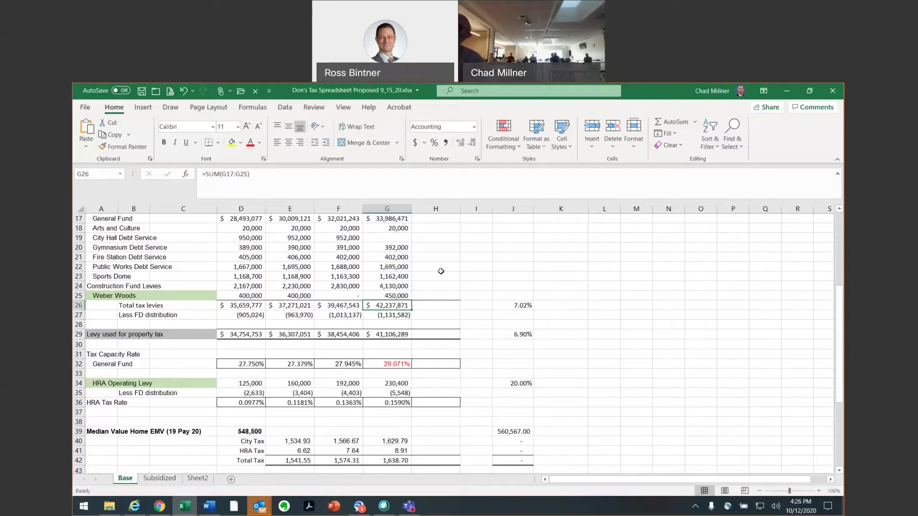
Step: Set the Weber Woods levy in G25 to 4,500,000
click(389, 297)
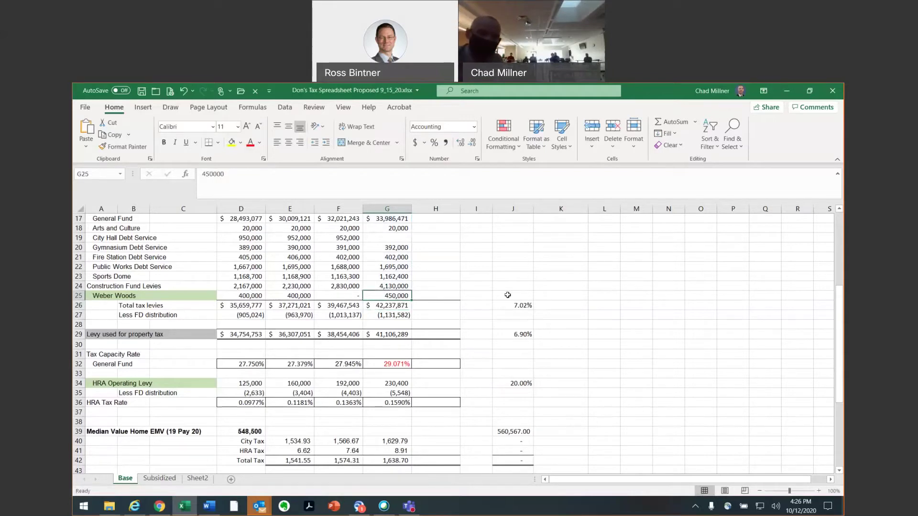
text(4500000)
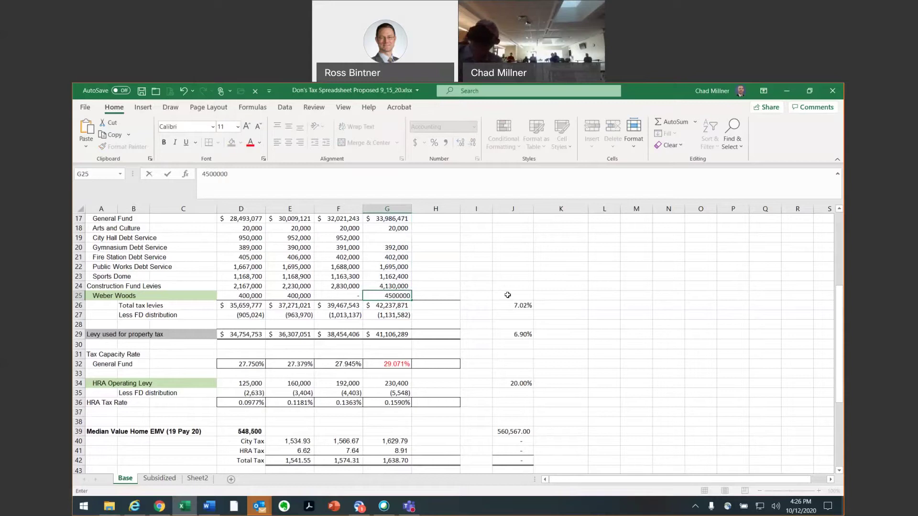
key(Return)
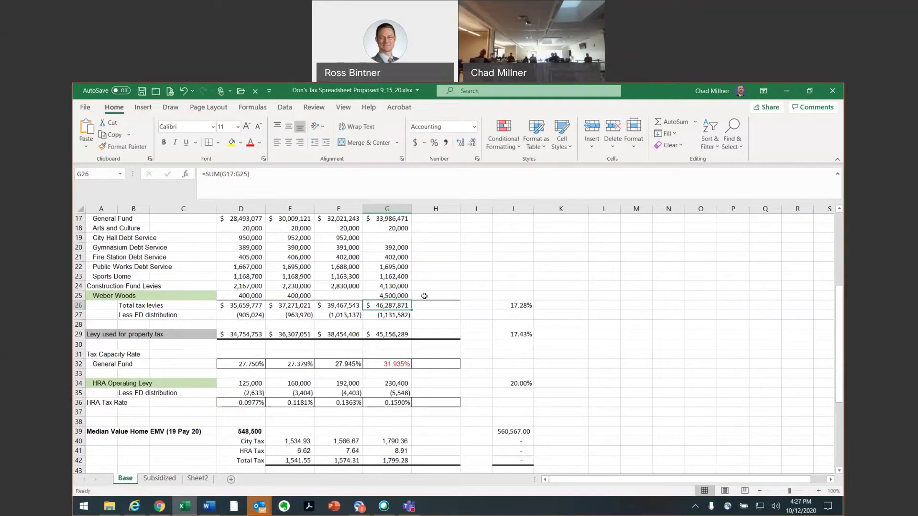
Step: Check the total tax levies' percentage formula in J26 and set the Weber Woods levy in G25 to 4,000,000
click(517, 307)
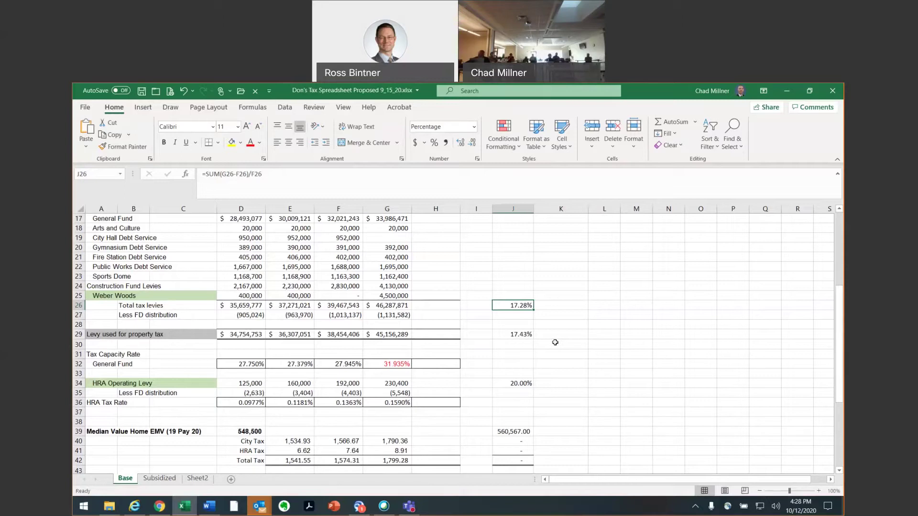
key(Up)
key(Left)
key(Left)
key(Left)
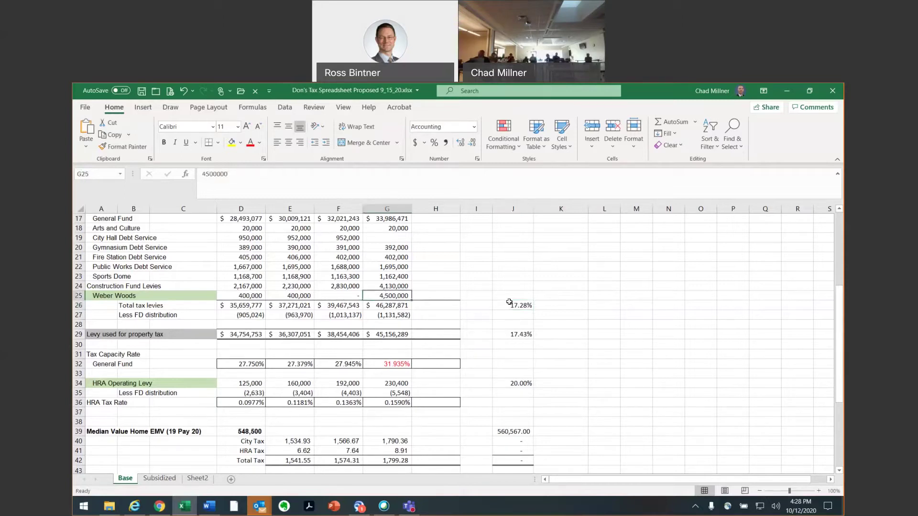
text(4)
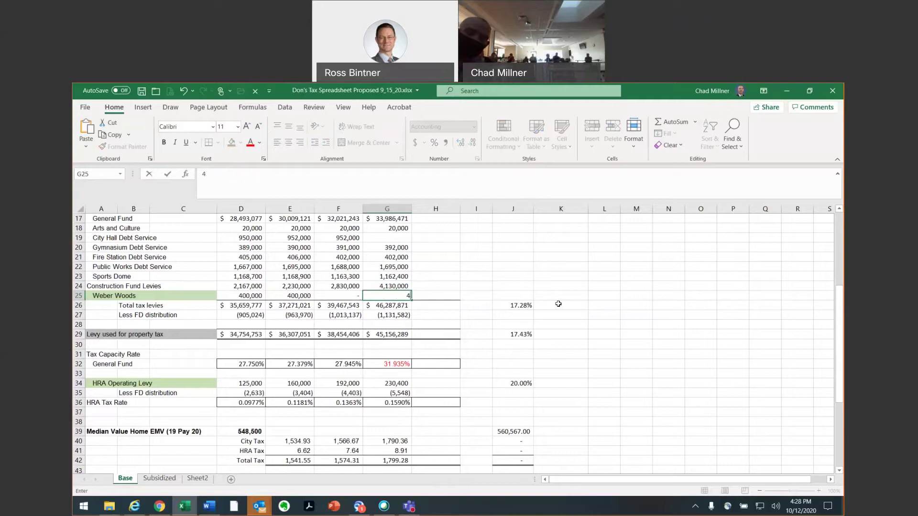
text(000000)
key(Return)
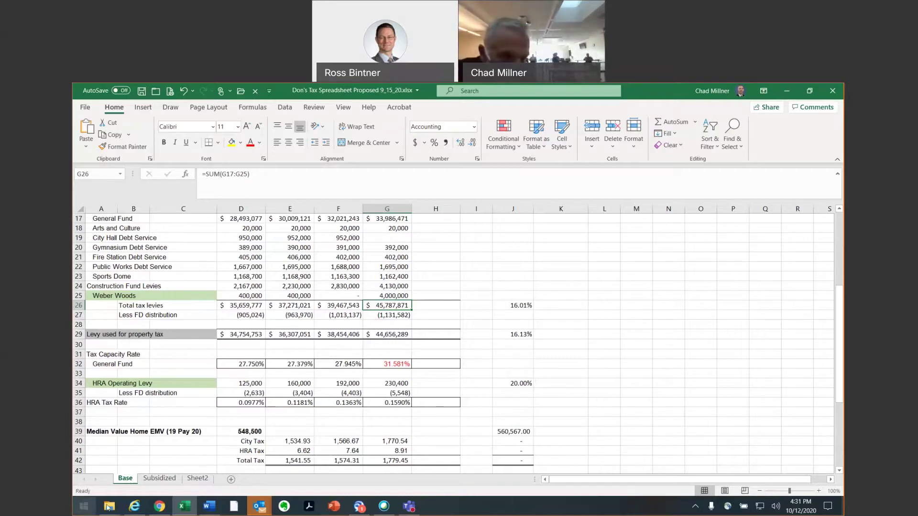
Step: Open the Construction Fund PIR Analysis 12-31-19 workbook from the USB drive in File Explorer
mouse_move(113, 505)
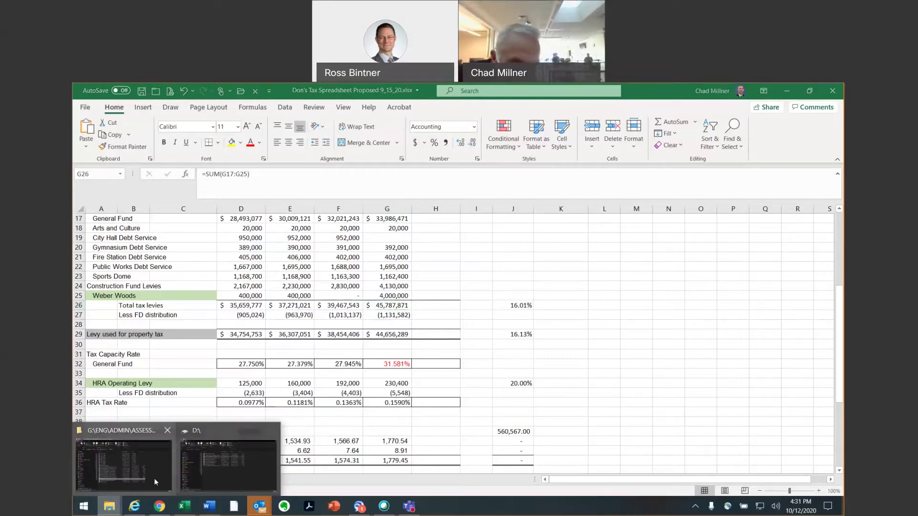
click(208, 472)
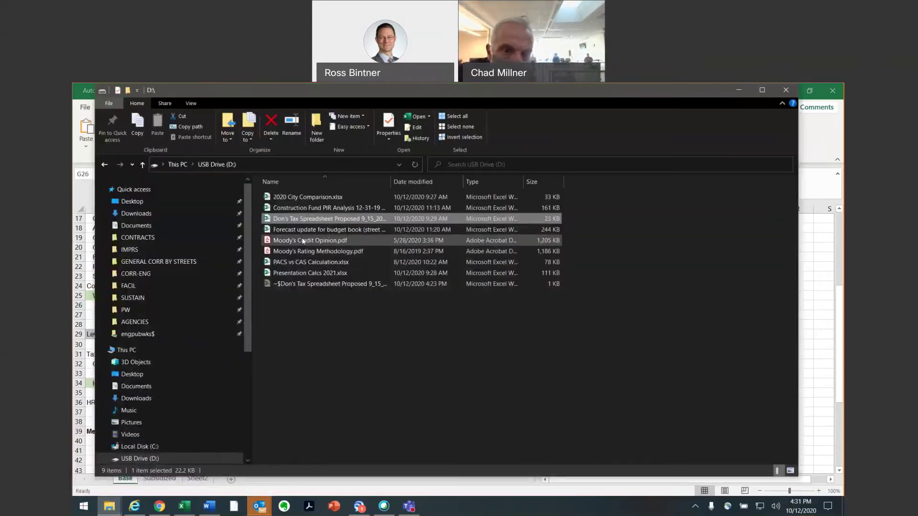
click(317, 208)
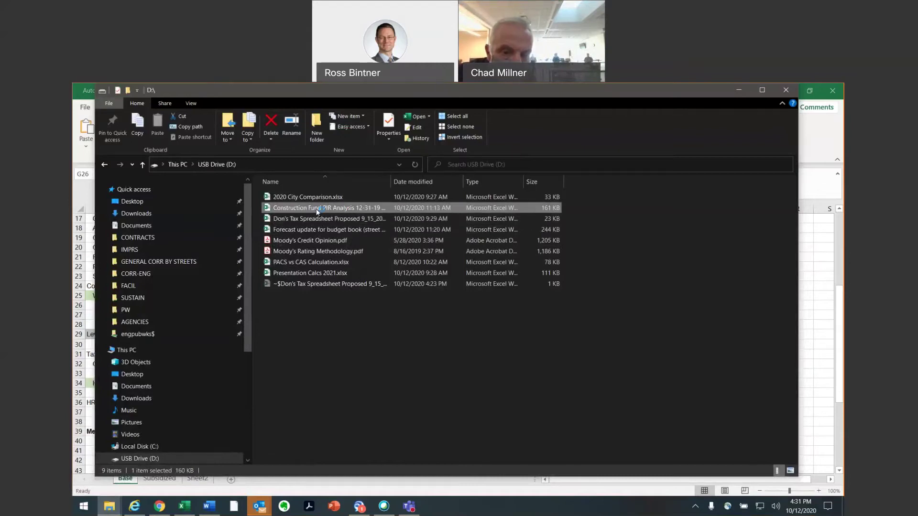
double_click(317, 210)
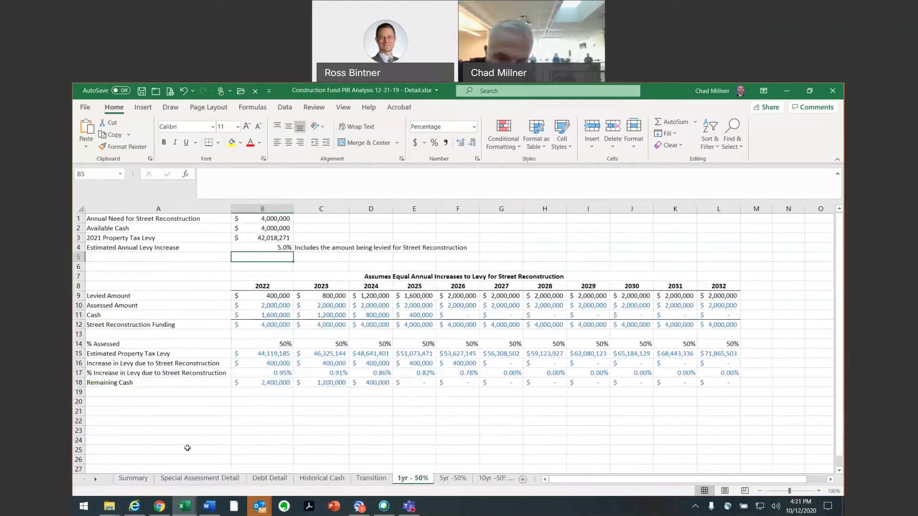
Step: Reveal all sheet names and compare the 10yr - 100%, 10yr -50%, 5yr -50% and 1yr - 50% street reconstruction scenarios
drag(534, 479, 608, 480)
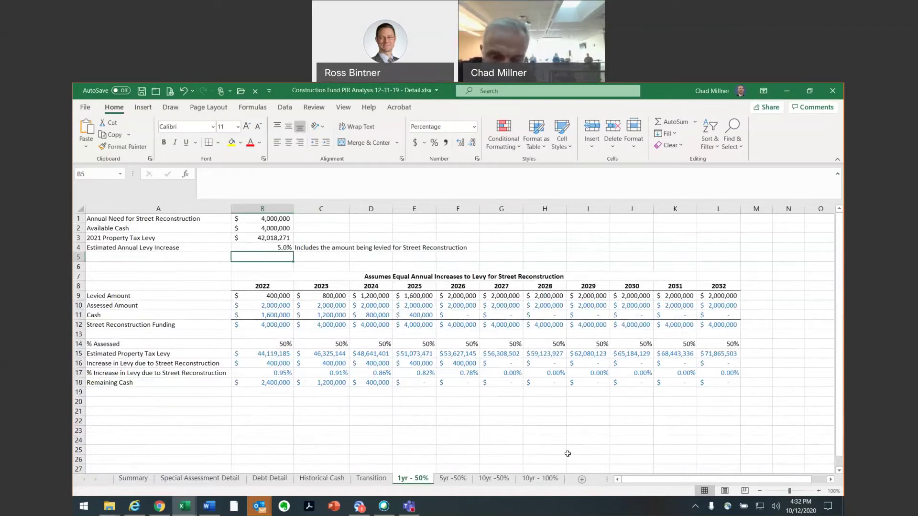
click(551, 480)
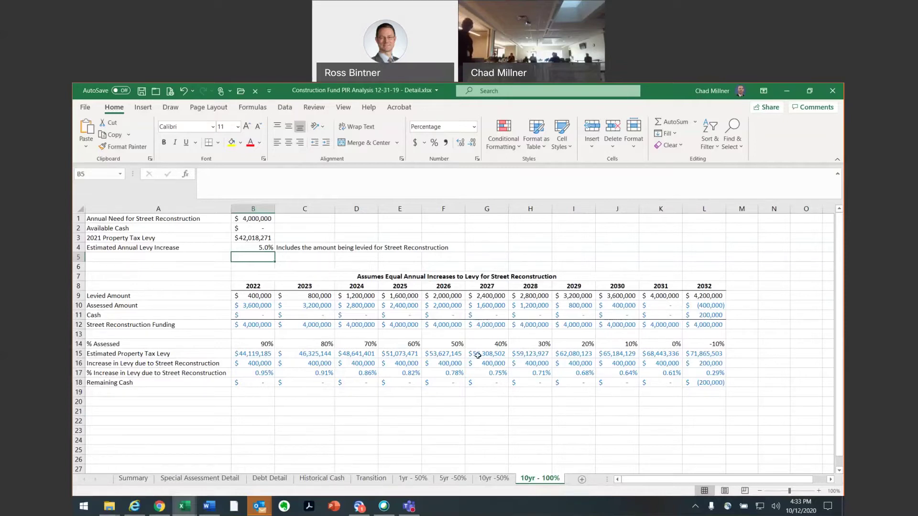
click(495, 479)
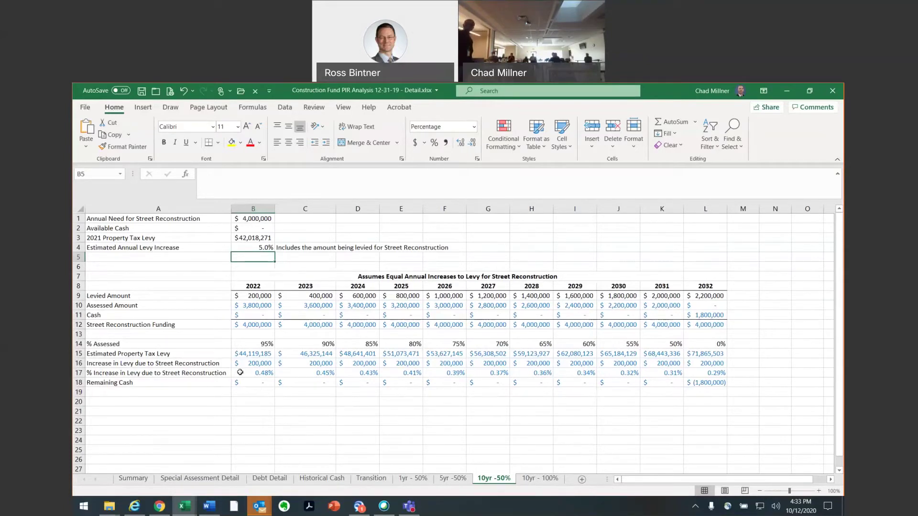
click(452, 479)
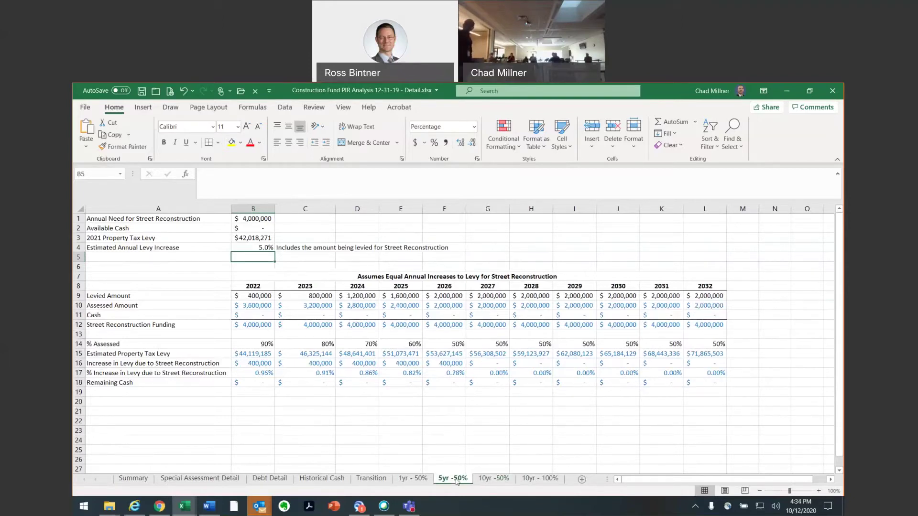
click(413, 479)
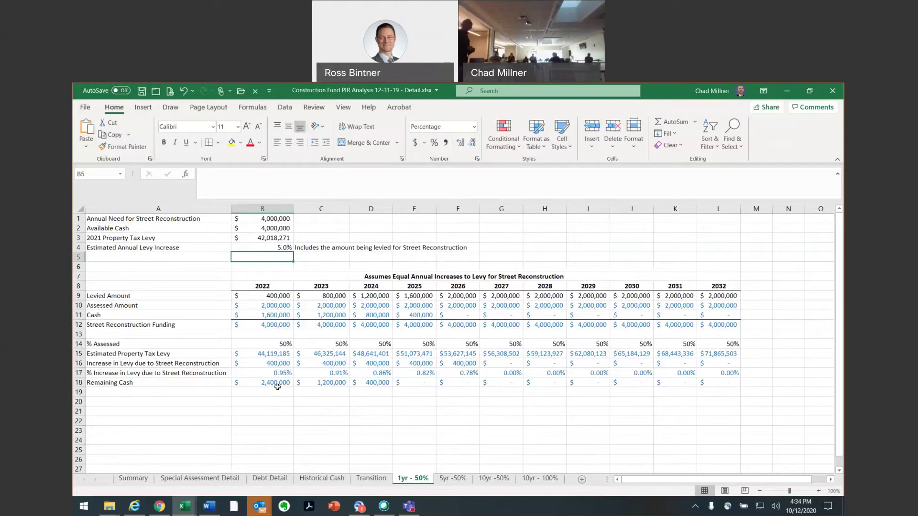
click(450, 479)
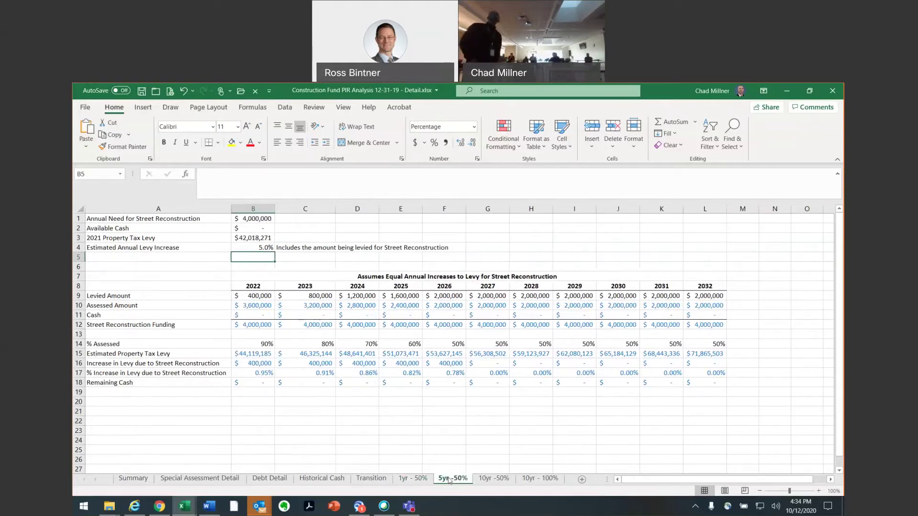
Step: Examine the 1yr - 50% sheet's property tax levy, levied and assessed amounts, 2022–2025 cash total and estimated annual levy increase
click(419, 481)
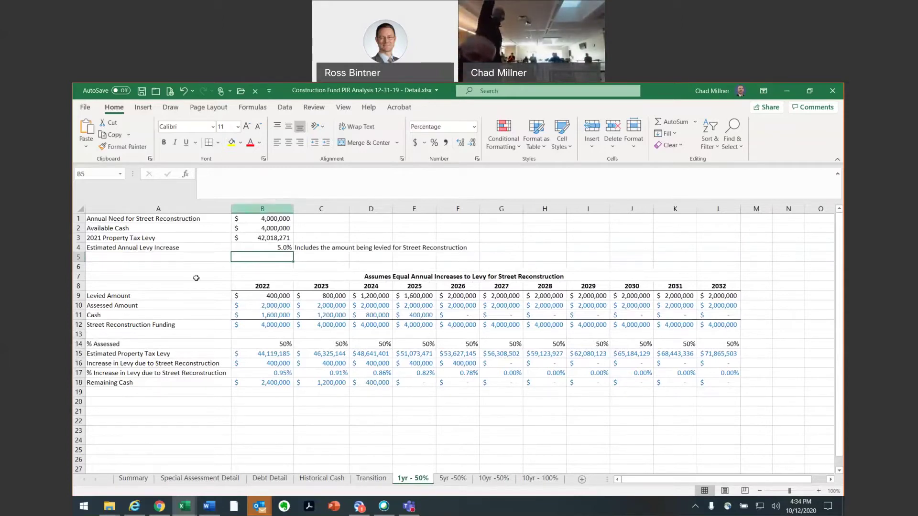
click(268, 240)
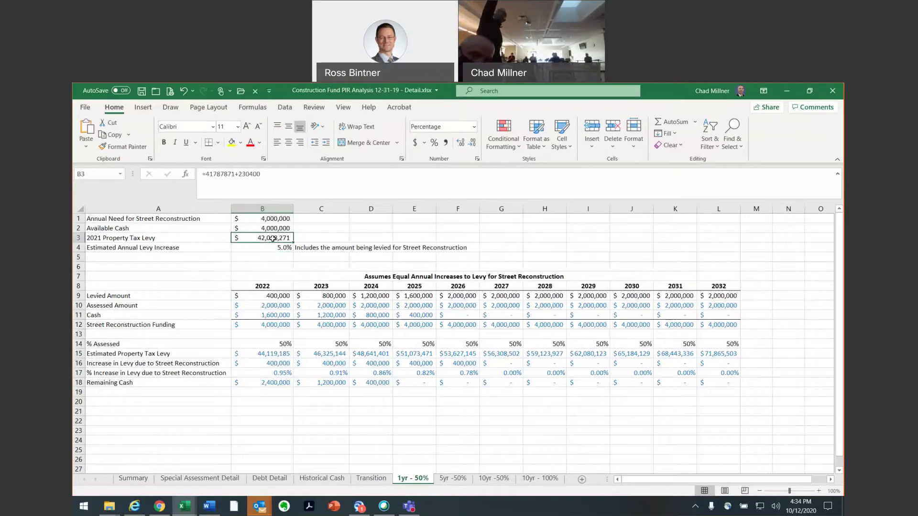
click(277, 295)
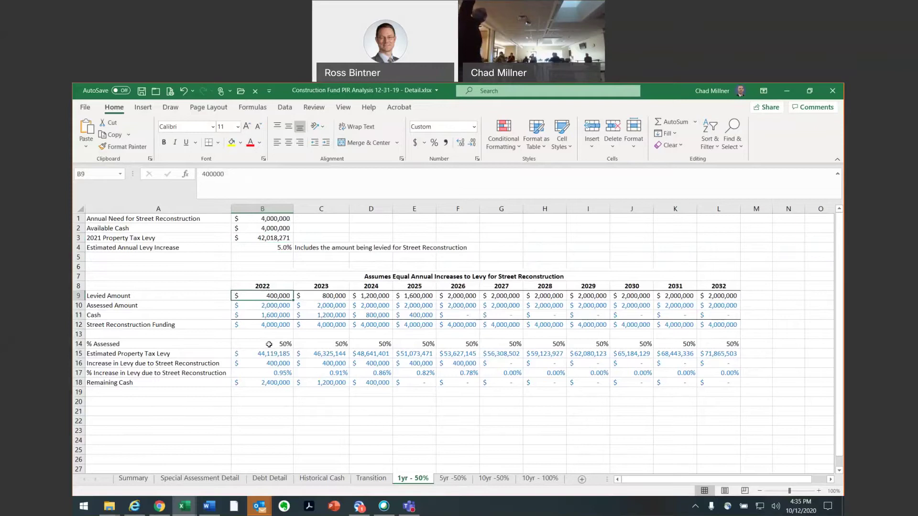
click(269, 344)
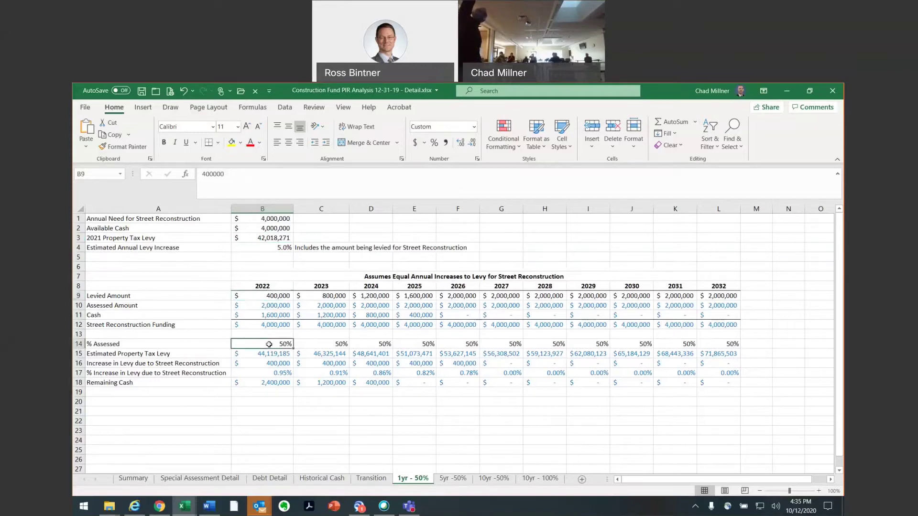
click(264, 305)
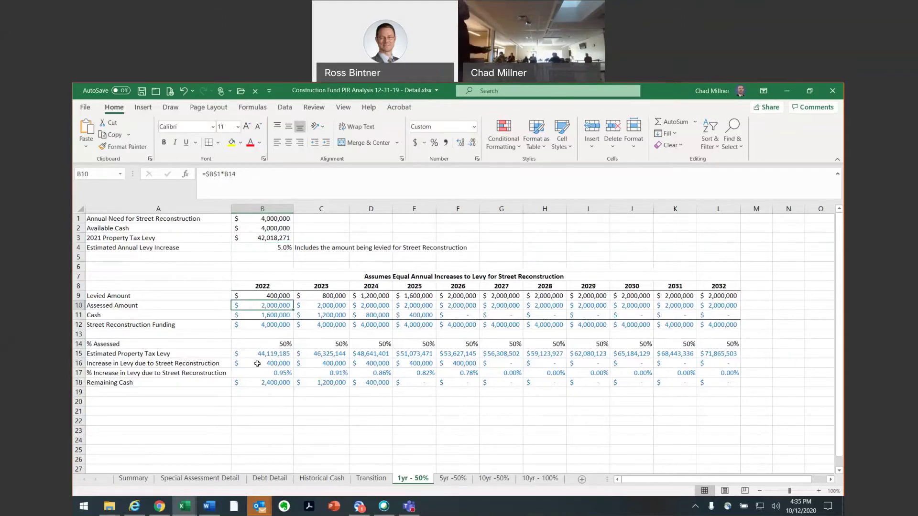
click(260, 317)
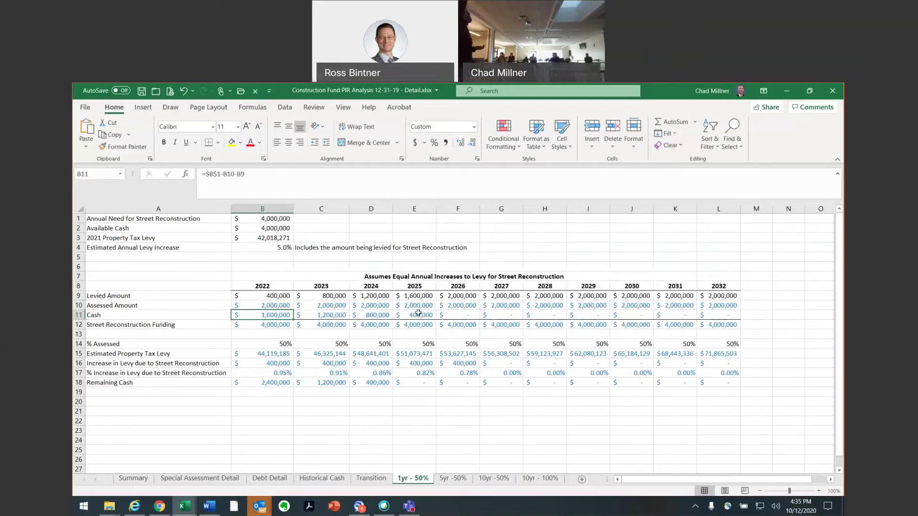
drag(267, 314, 406, 315)
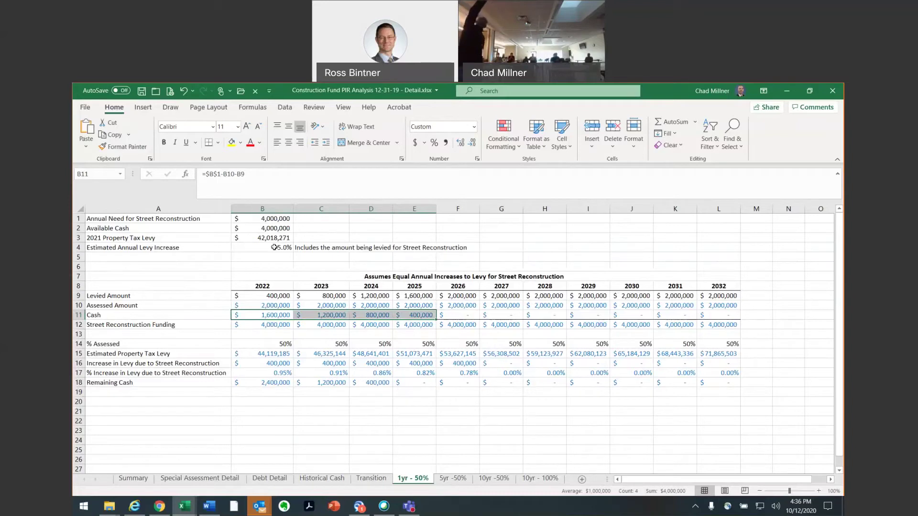
click(258, 246)
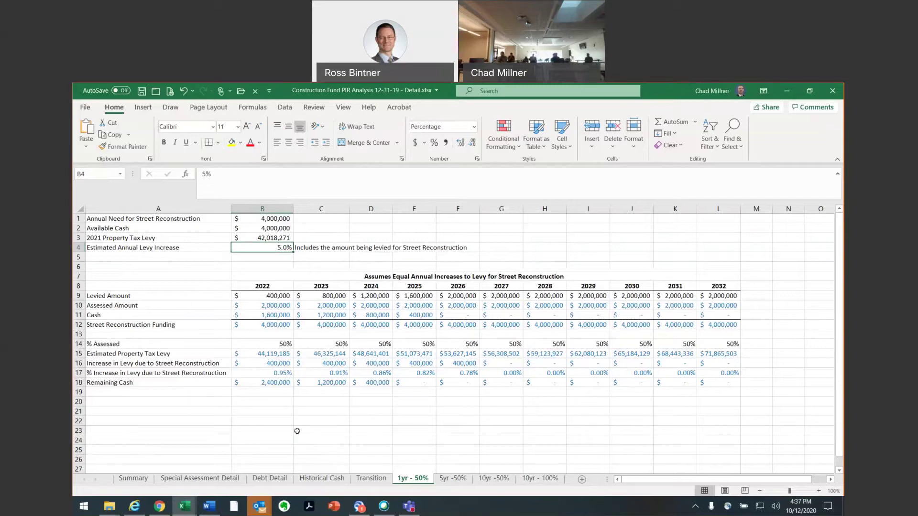
click(266, 402)
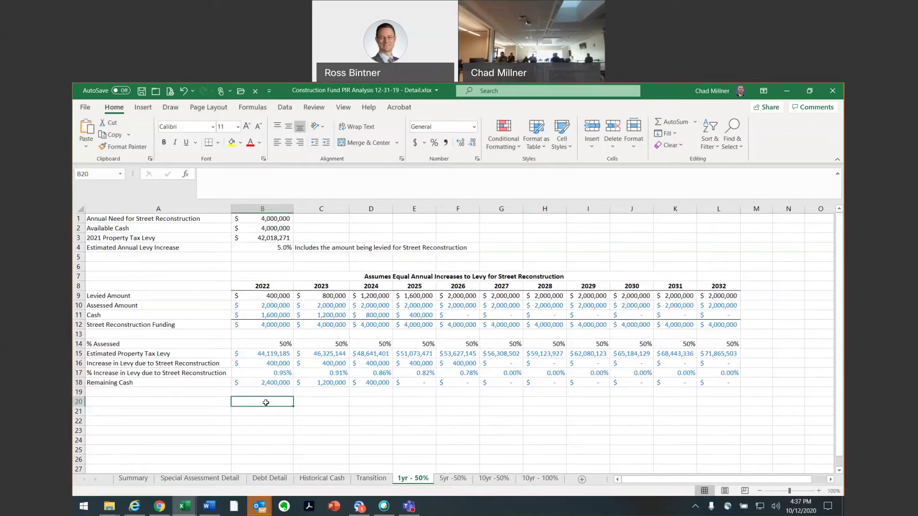
Step: Review the levy increase due to street reconstruction on the 10yr - 100% sheet and return to the 5yr -50% scenario
click(528, 479)
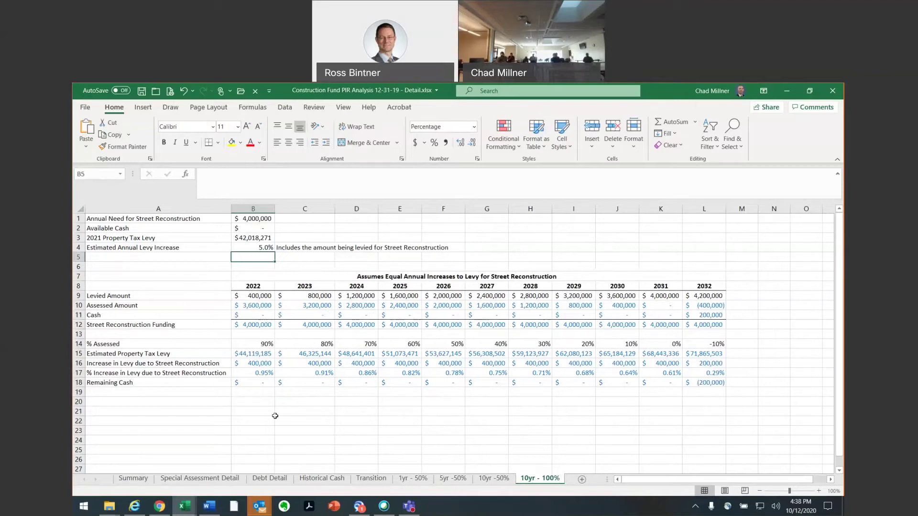
click(243, 363)
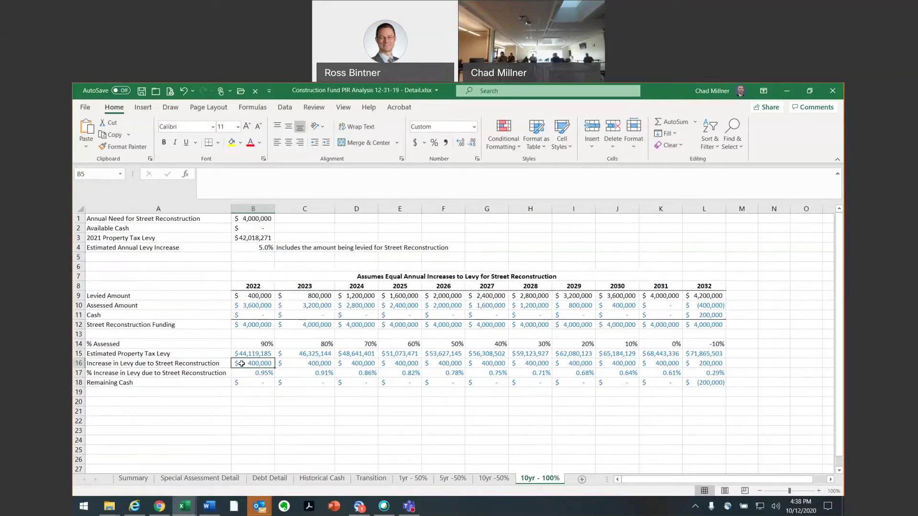
click(449, 479)
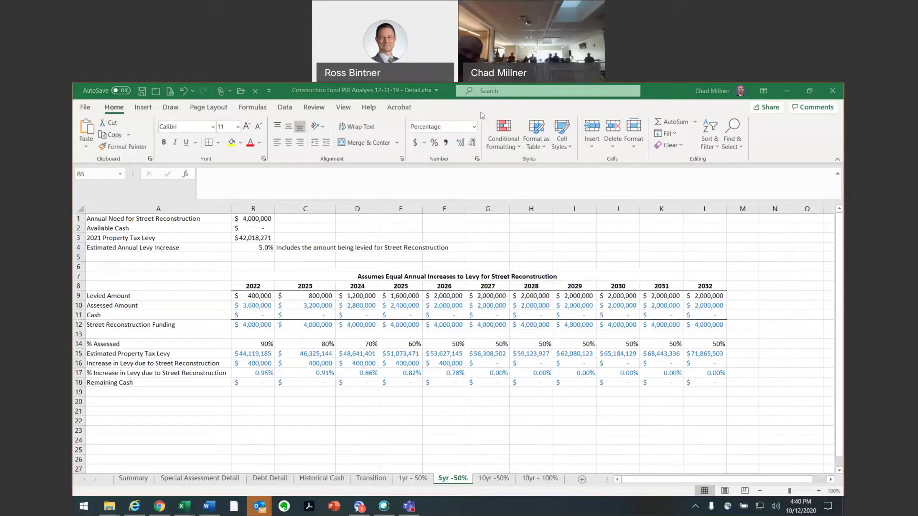
Step: Turn the construction fund workbook into an enlarged floating window, bring the tax spreadsheet forward and make it a floating window too
key(super+Down)
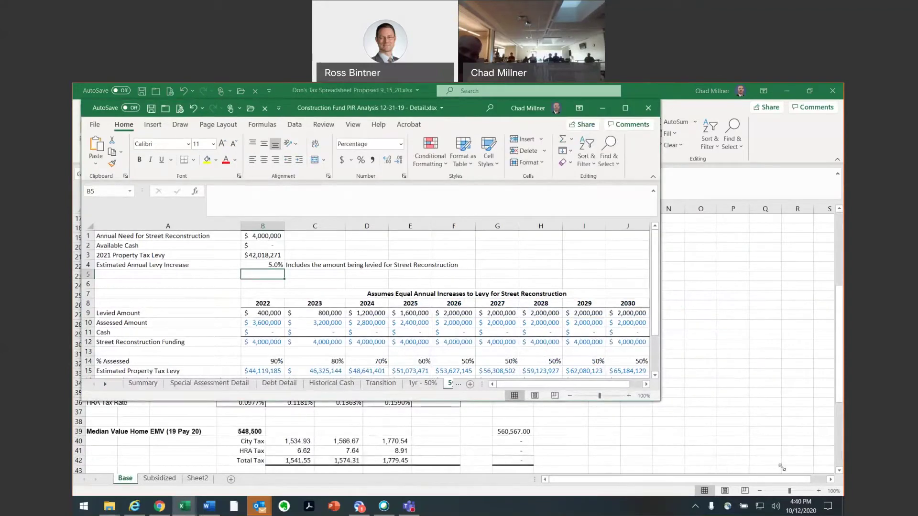
drag(756, 461, 774, 470)
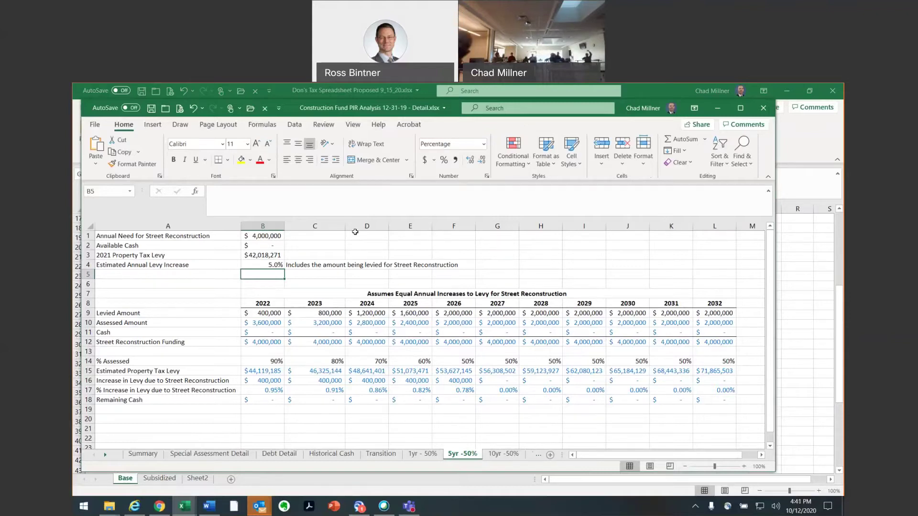
click(314, 90)
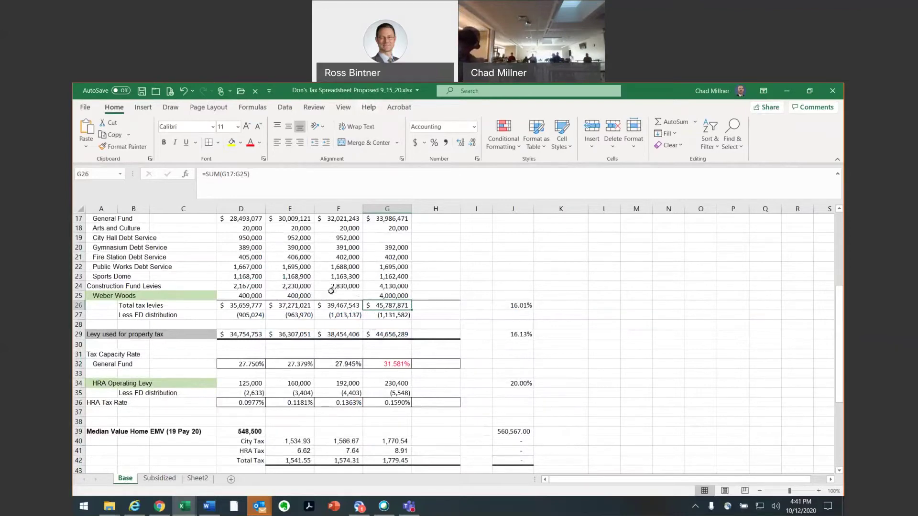
scroll(331, 290, up, 5)
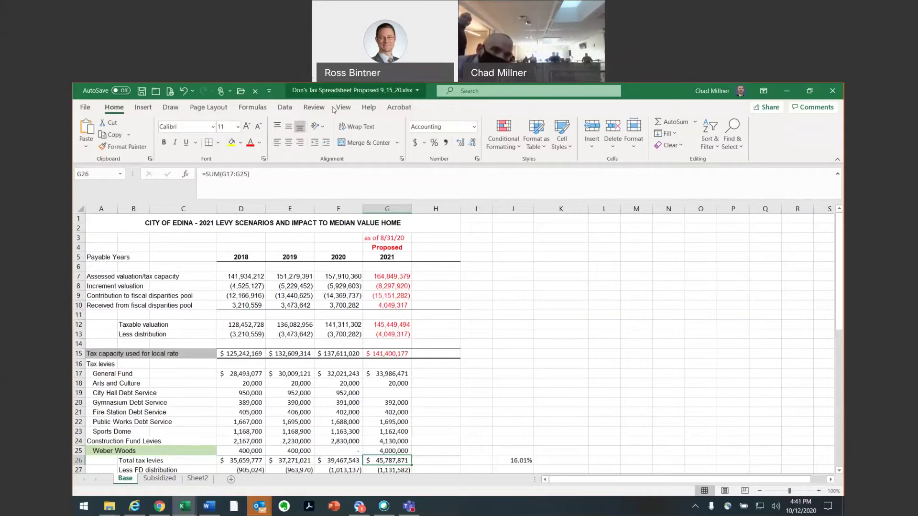
key(super+Down)
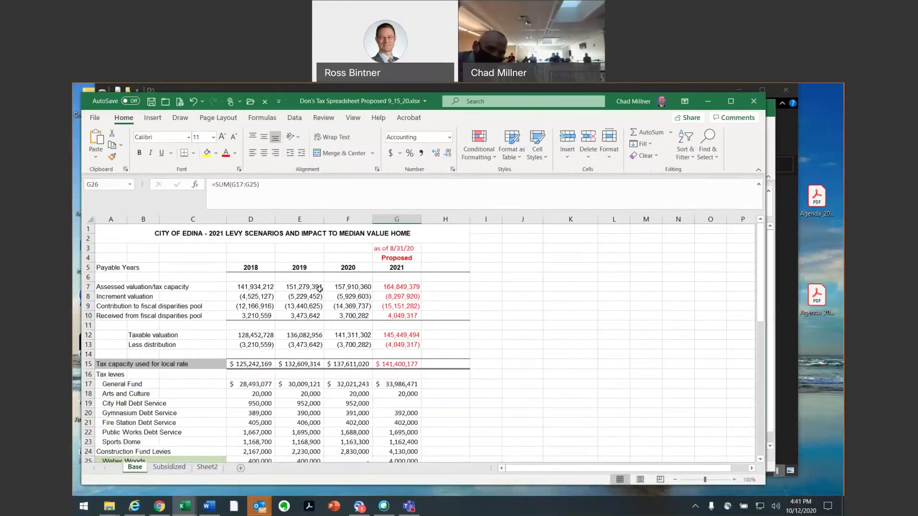
Step: Check the 2021 taxable valuation formula in G12 and clear the Weber Woods levy in G25
click(393, 335)
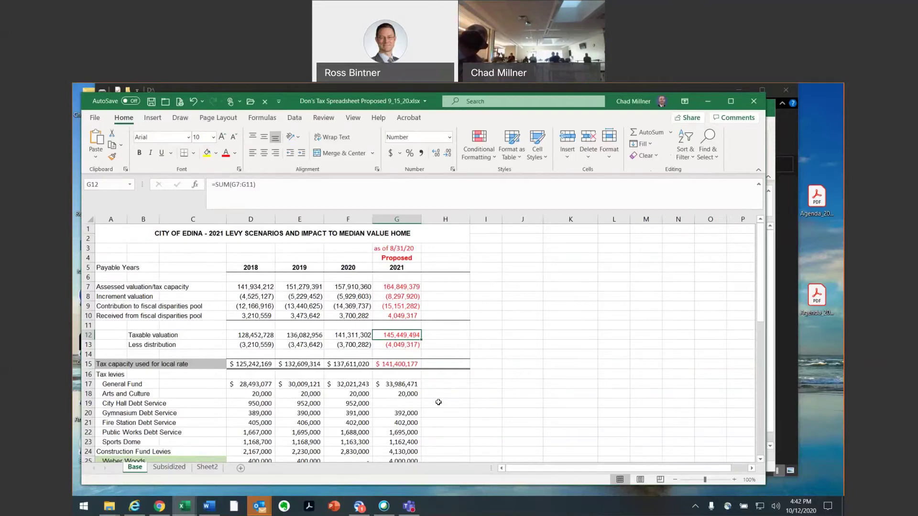
scroll(438, 402, down, 1)
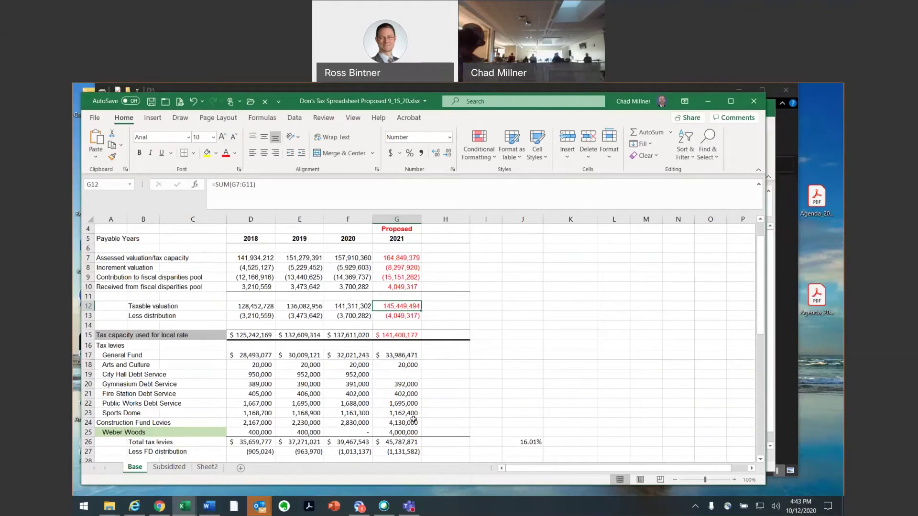
click(392, 430)
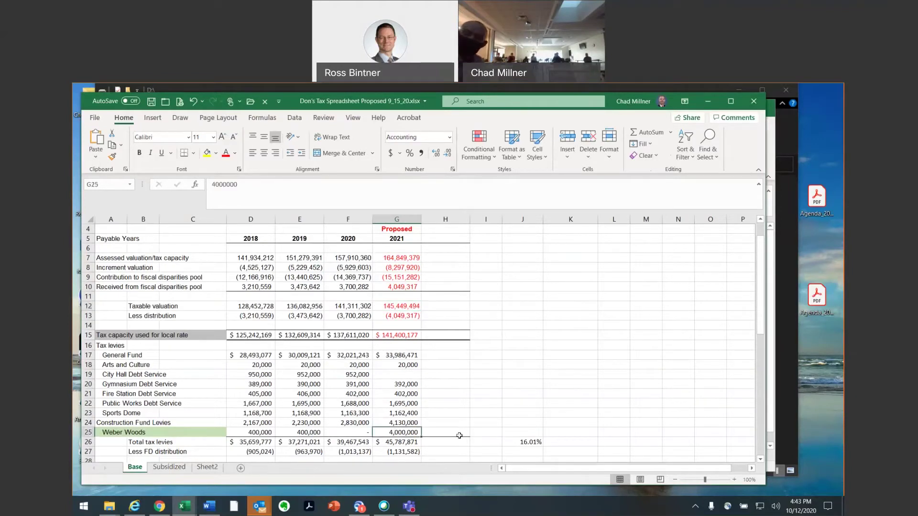
key(Delete)
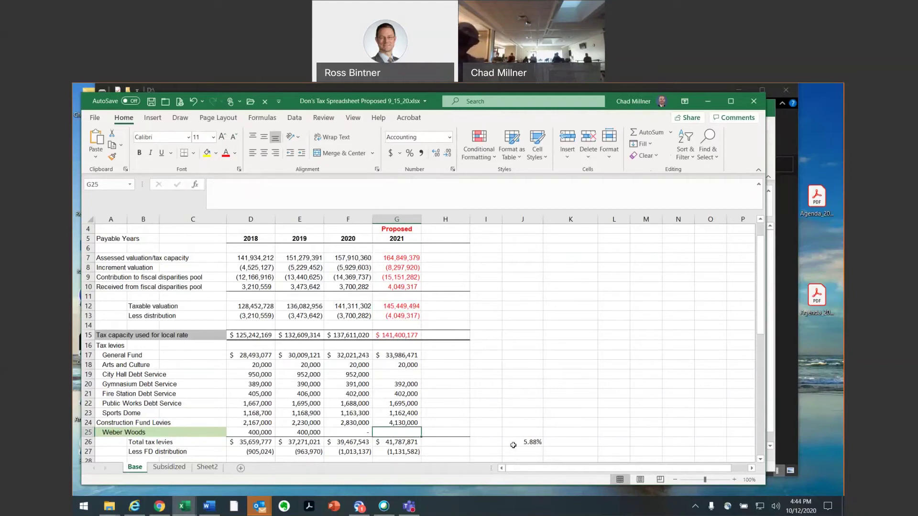
Step: Check the total tax levies change in J26, the 2020 total levies and levy used for property tax, and the 2020 and 2021 tax capacity rates
click(533, 441)
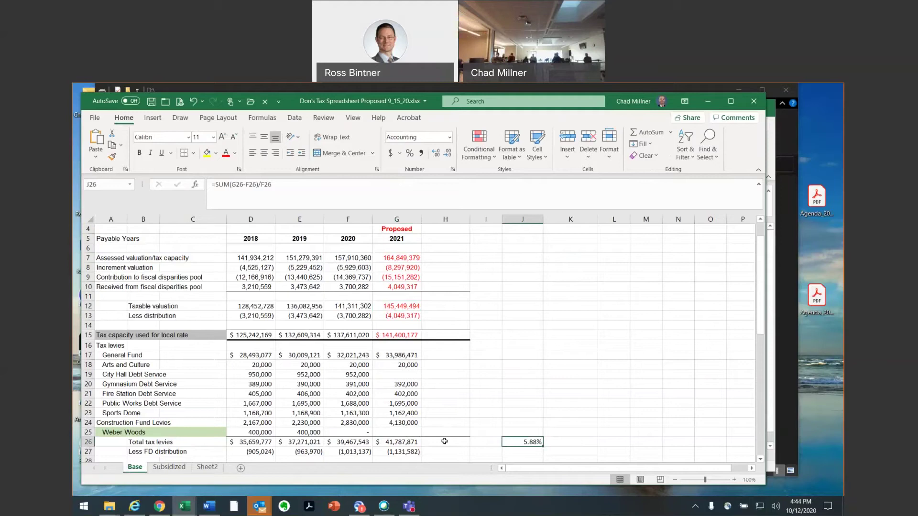
click(334, 443)
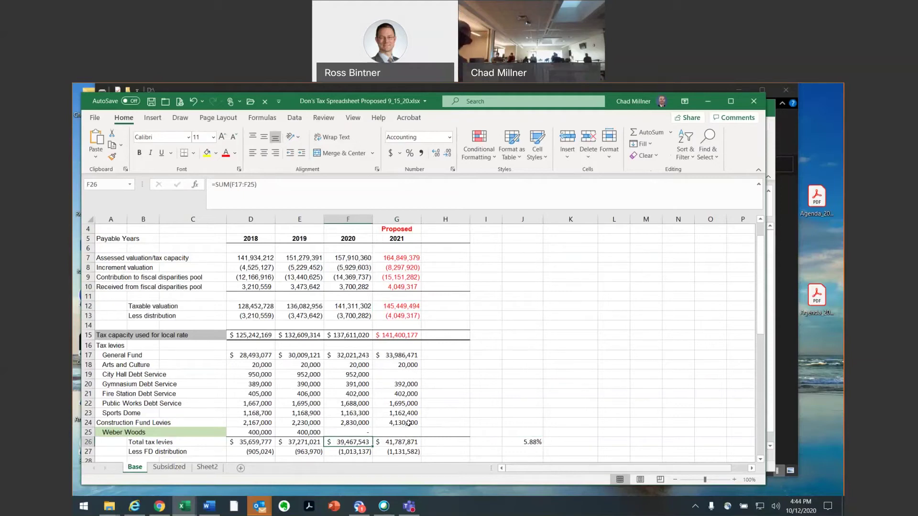
scroll(416, 409, down, 2)
scroll(416, 409, down, 2)
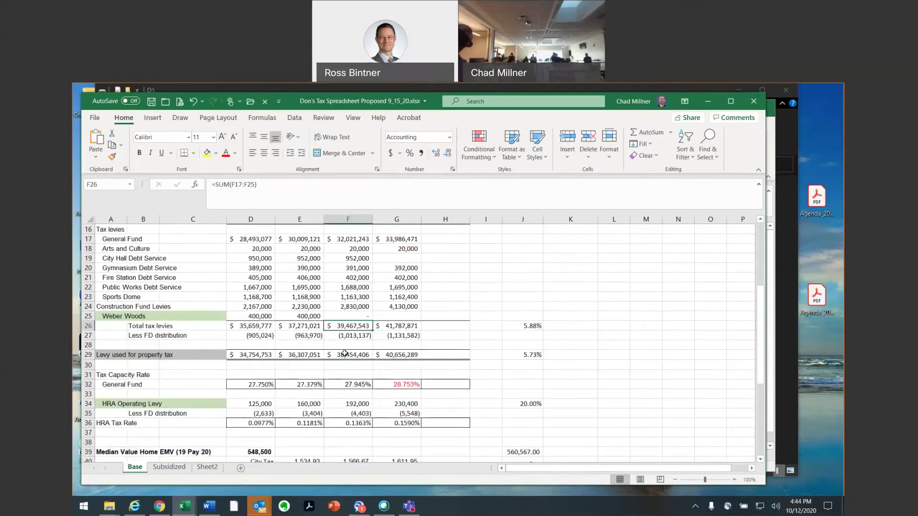
click(345, 354)
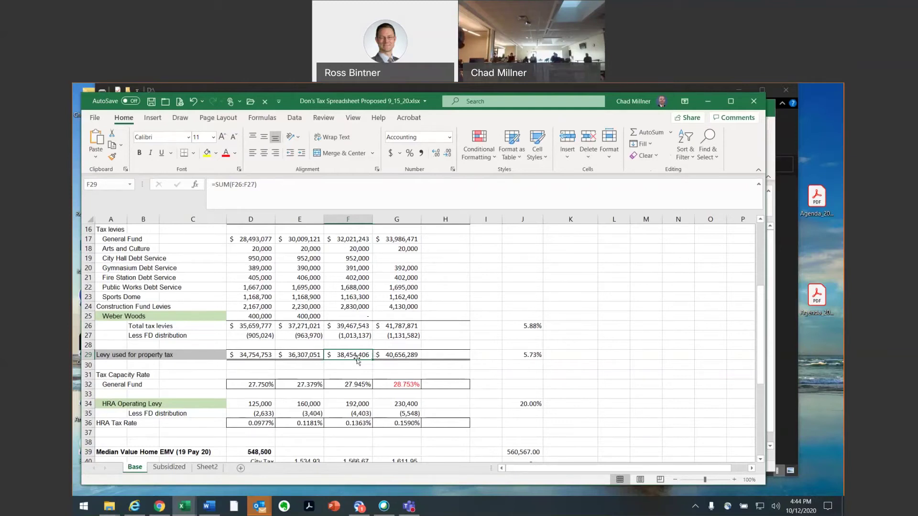
click(354, 384)
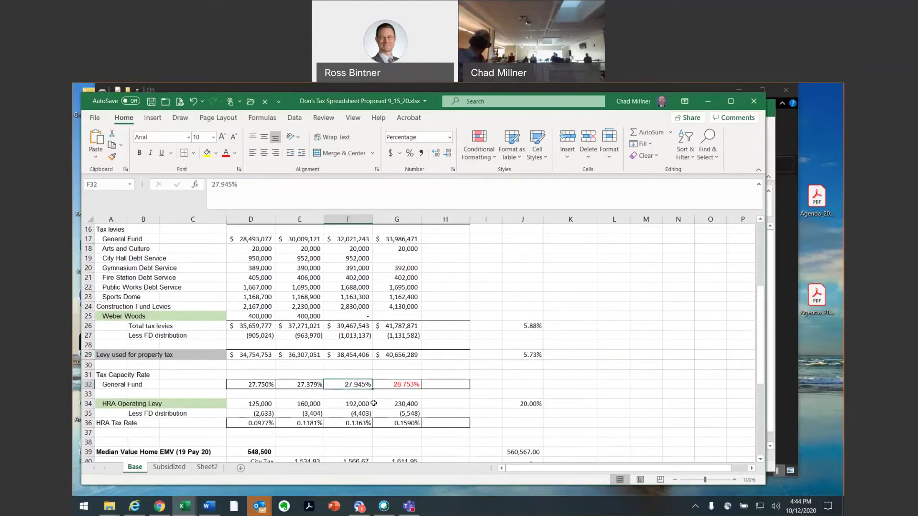
click(386, 385)
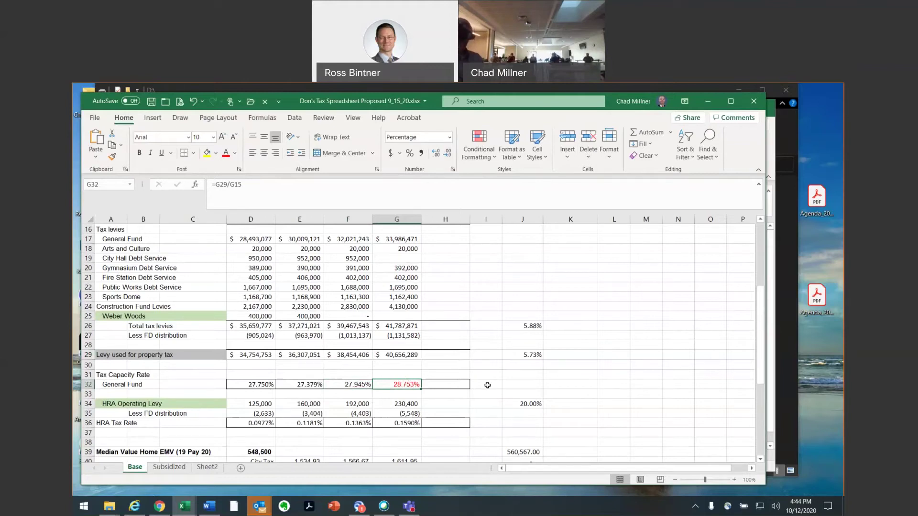
Step: Trace the cells referenced by the percentage-change formulas for levy used for property tax in J29 and total tax levies in J26
click(510, 355)
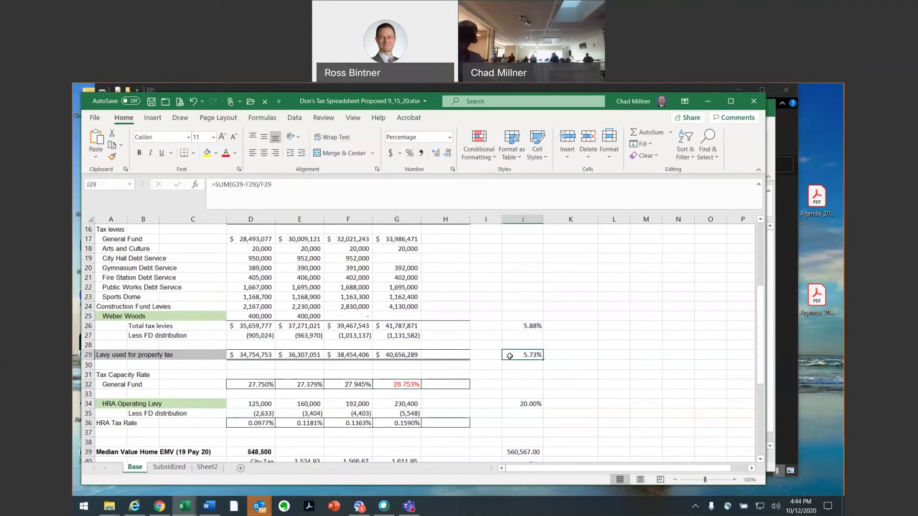
click(275, 184)
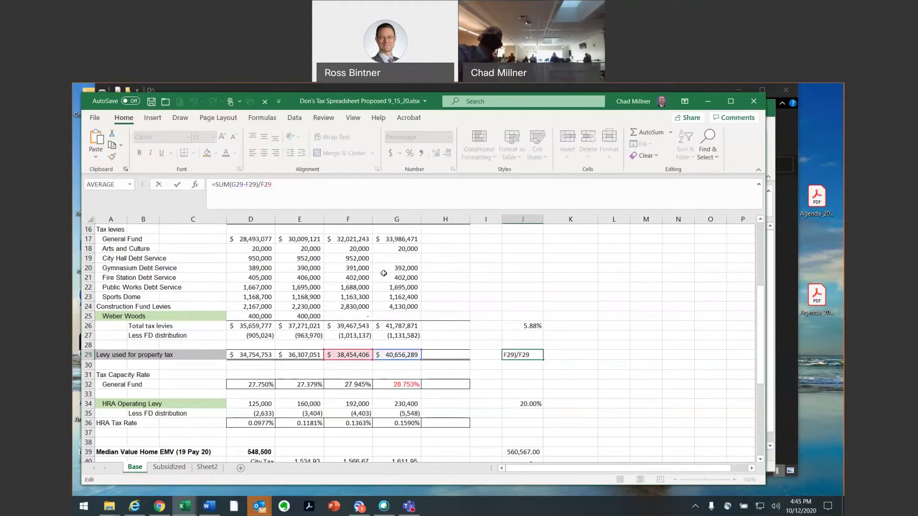
key(ctrl+Return)
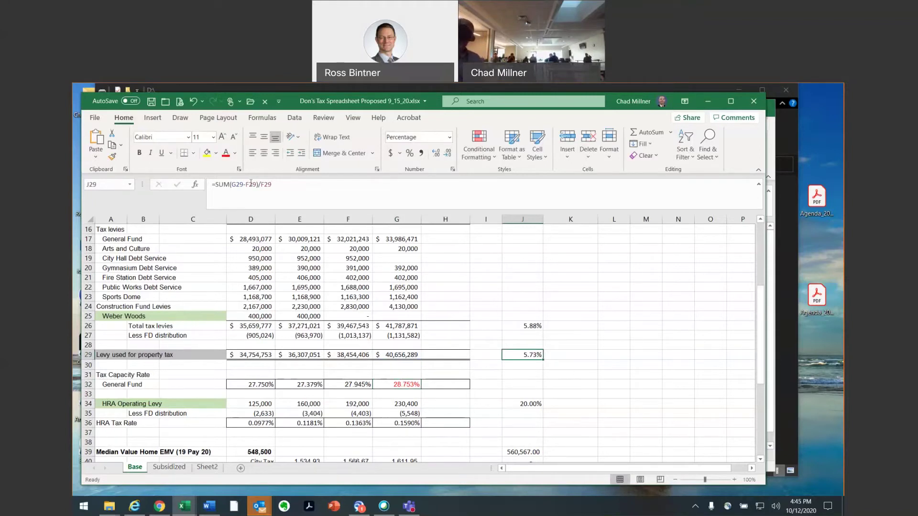
click(277, 187)
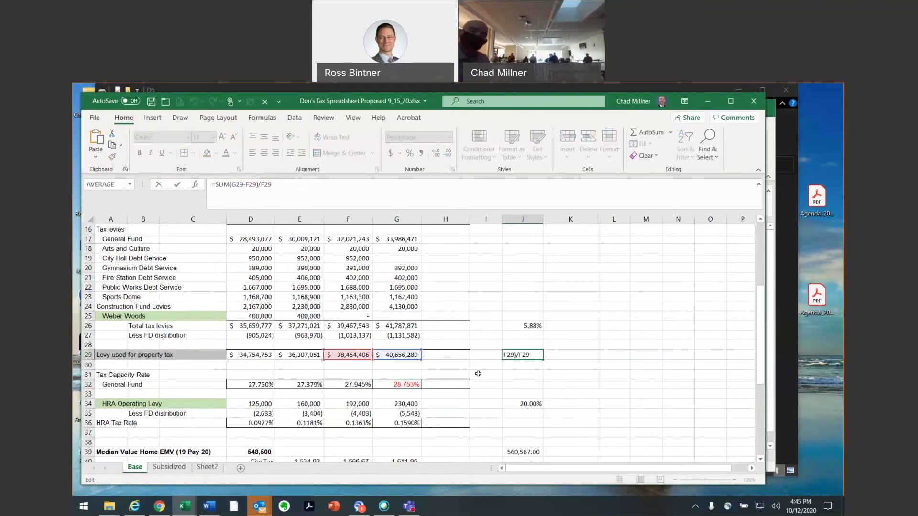
key(ctrl+Return)
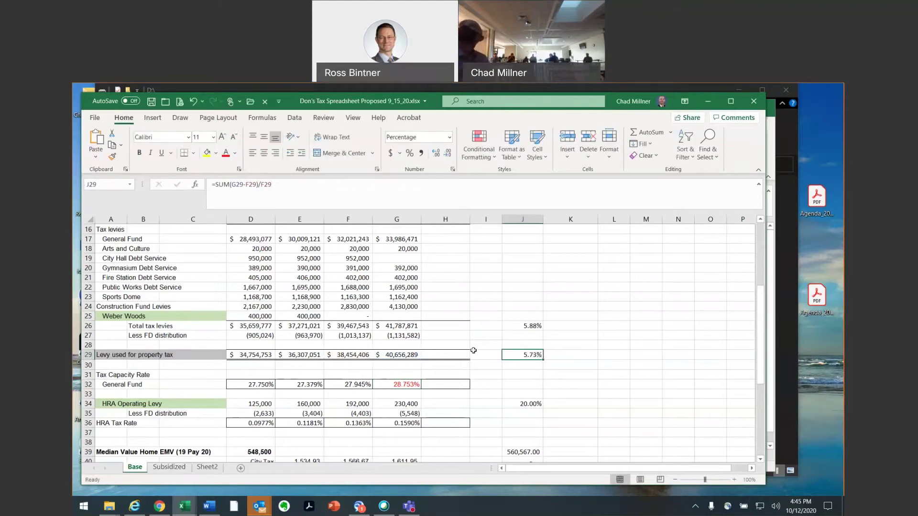
click(524, 325)
click(279, 186)
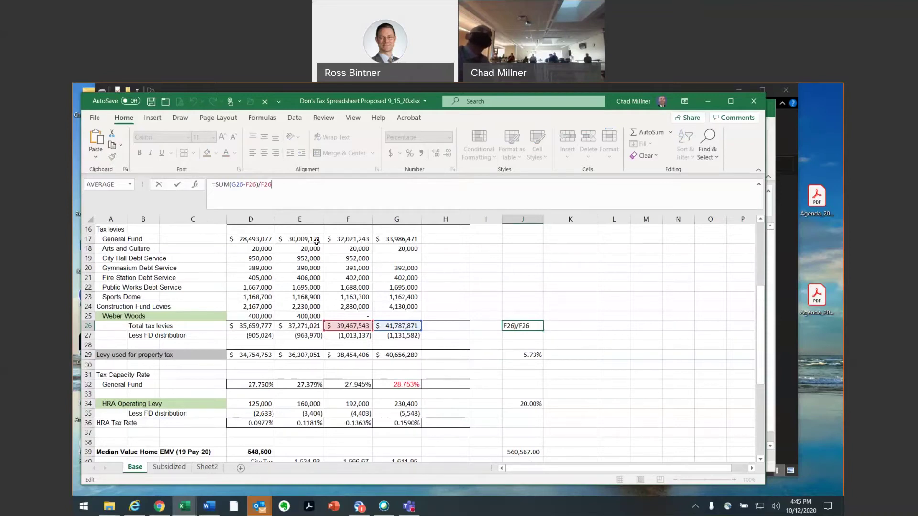
key(ctrl+Return)
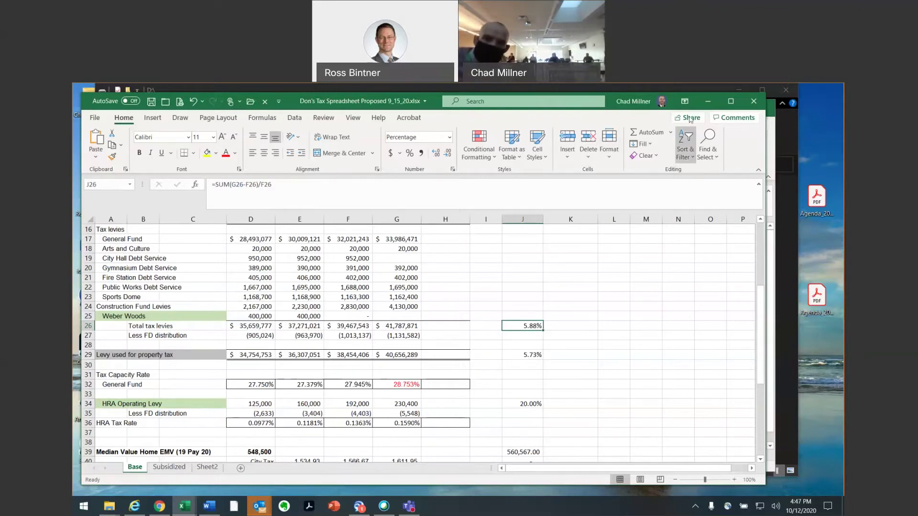
Step: Switch to the construction fund workbook and view the 10yr -50% street reconstruction scenario
key(alt+Tab)
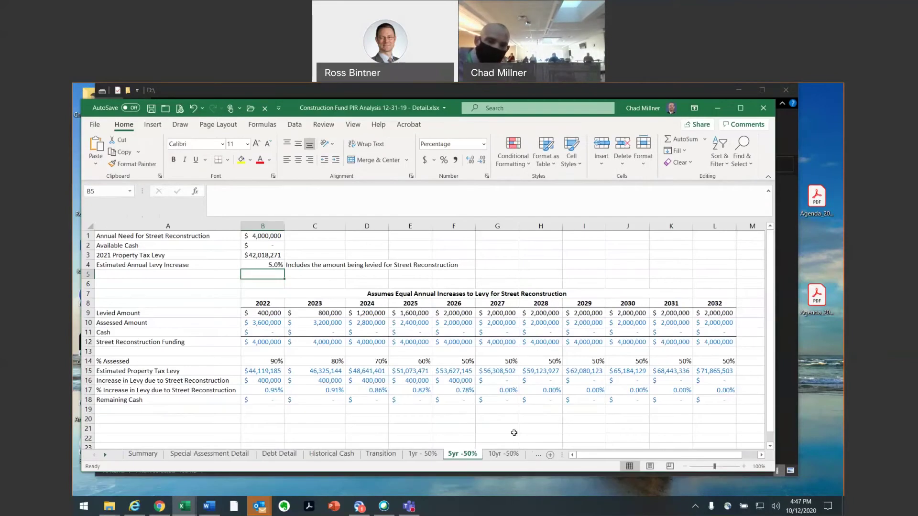
click(503, 454)
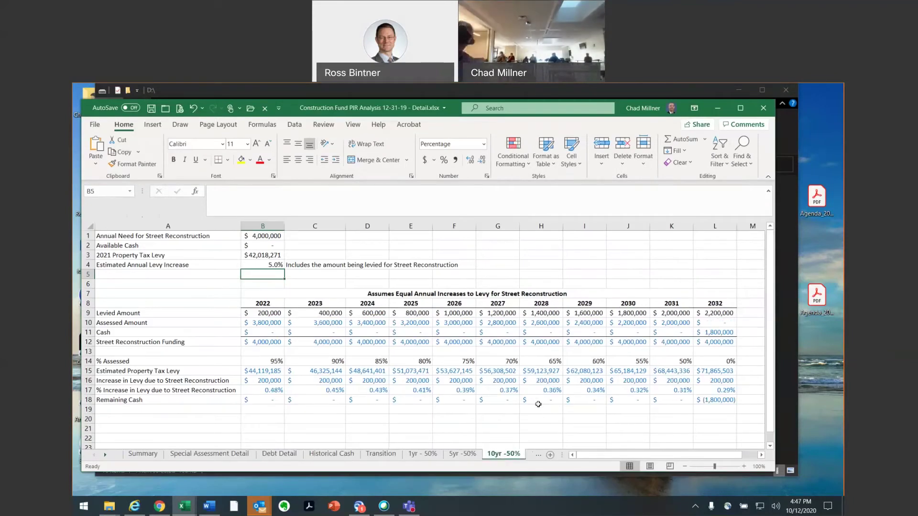